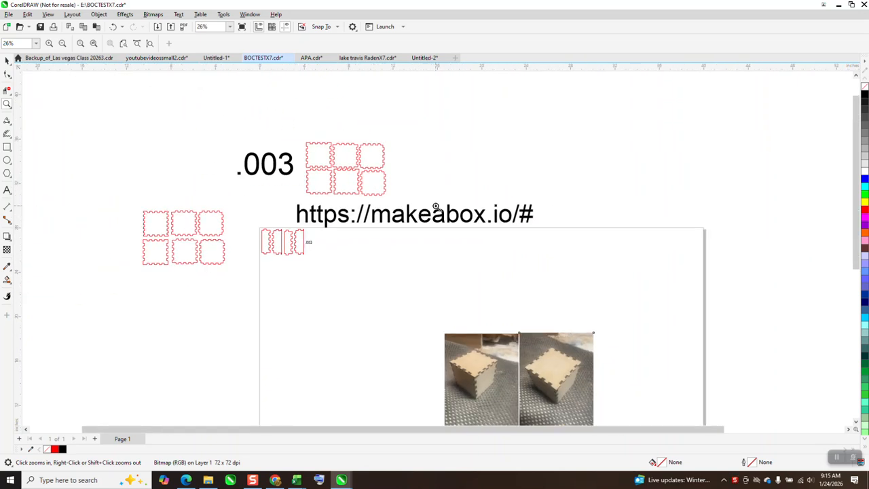
Step: Switch to the Make A Box page in Chrome and set the internal width, height and depth to 2 inches
left_click(275, 480)
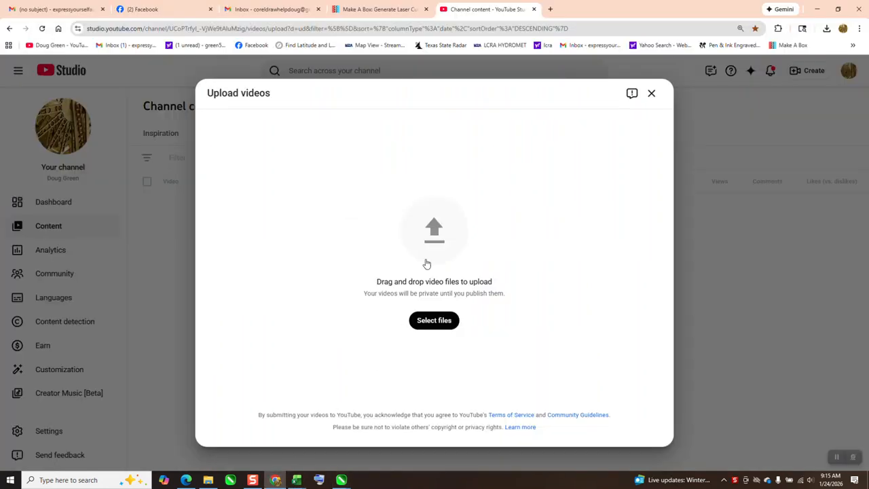
left_click(390, 11)
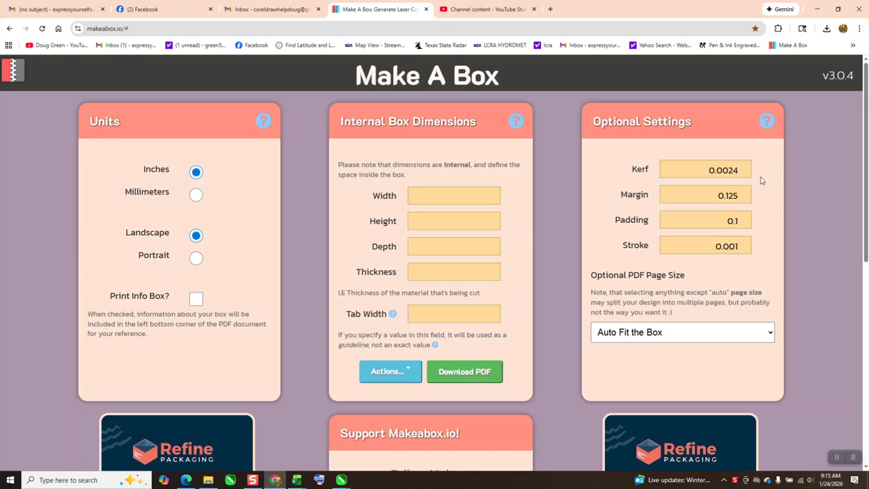
left_click(494, 197)
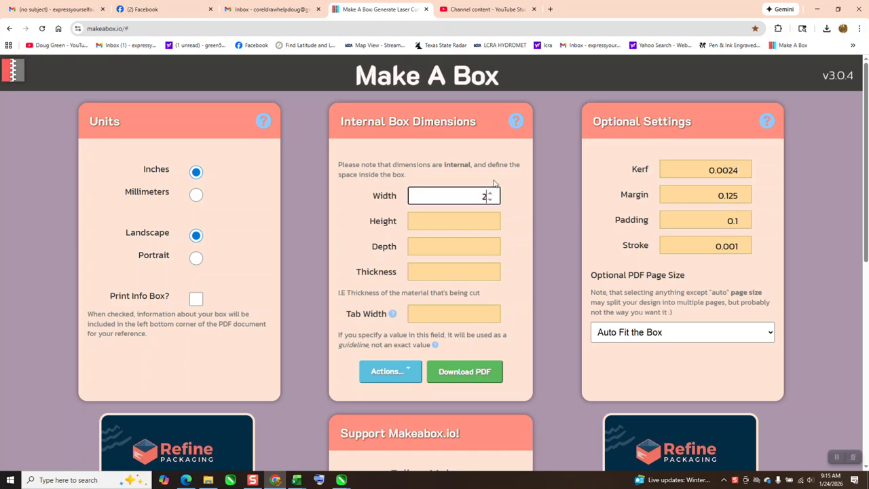
left_click(484, 223)
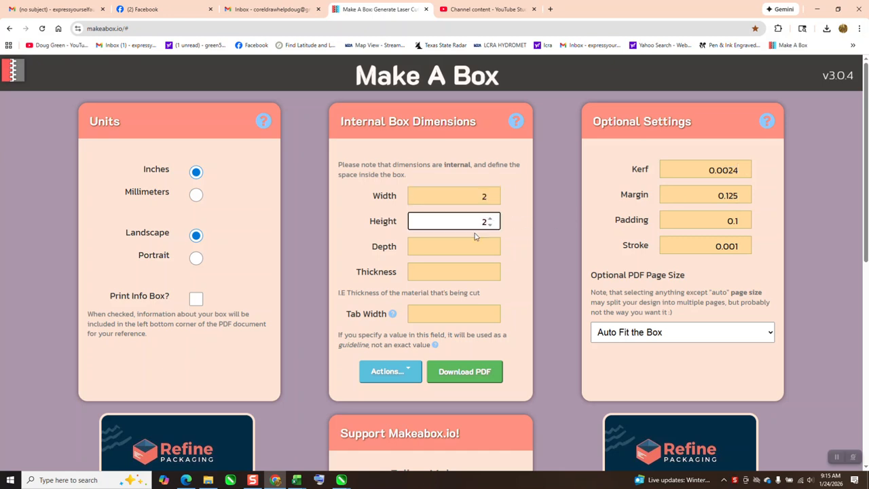
left_click(489, 247)
type("02")
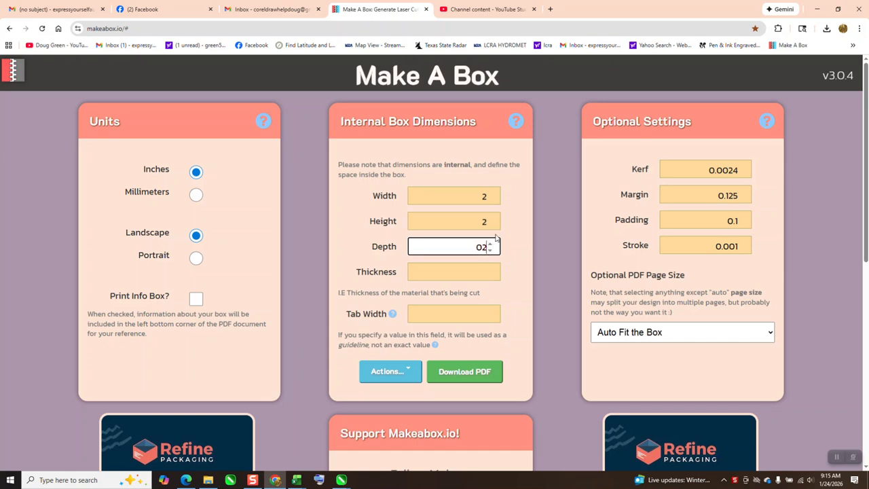
Step: Set the material thickness to .125 and the tab width to .25 inches
left_click(474, 274)
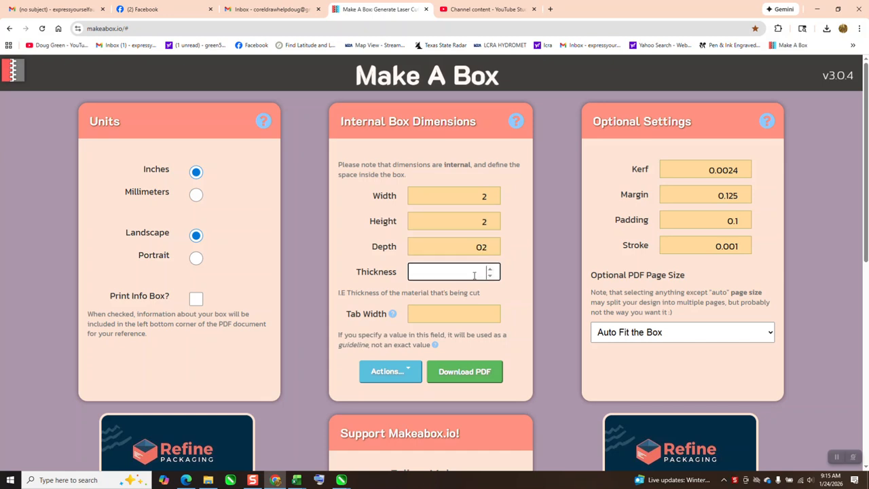
type(".125")
left_click(460, 313)
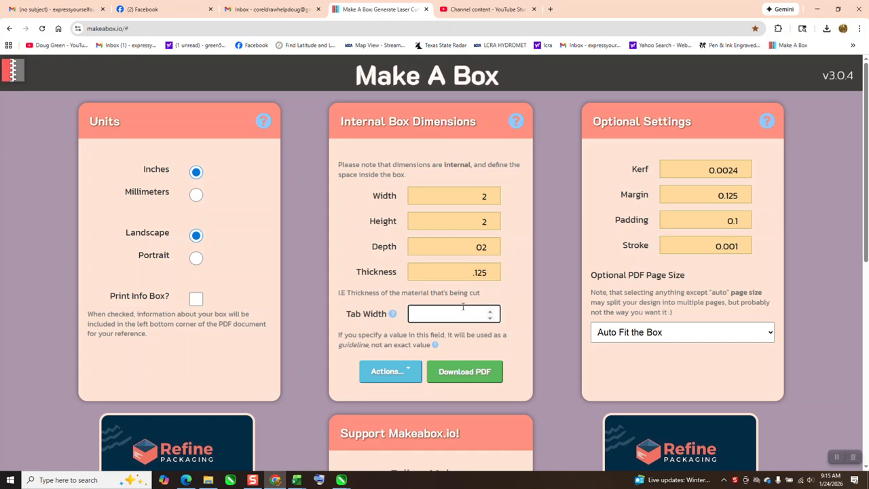
type(".25")
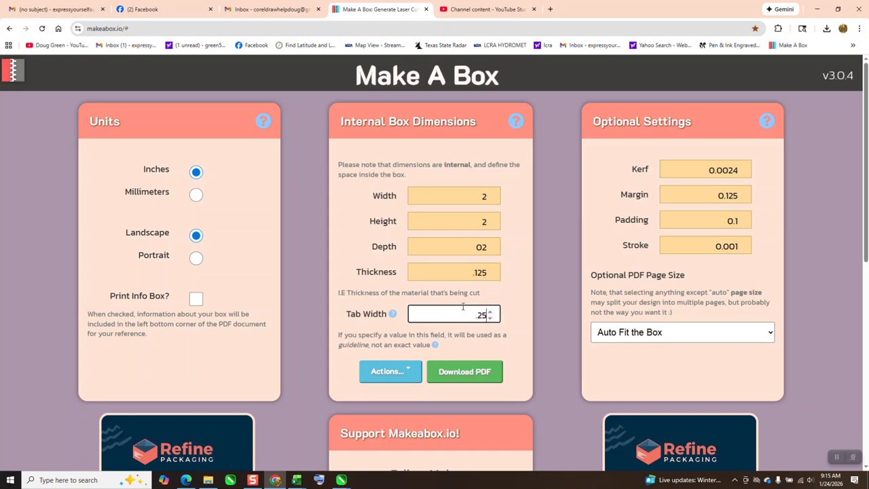
Step: Download the box layout as a PDF and show the downloaded file in its folder
left_click(472, 376)
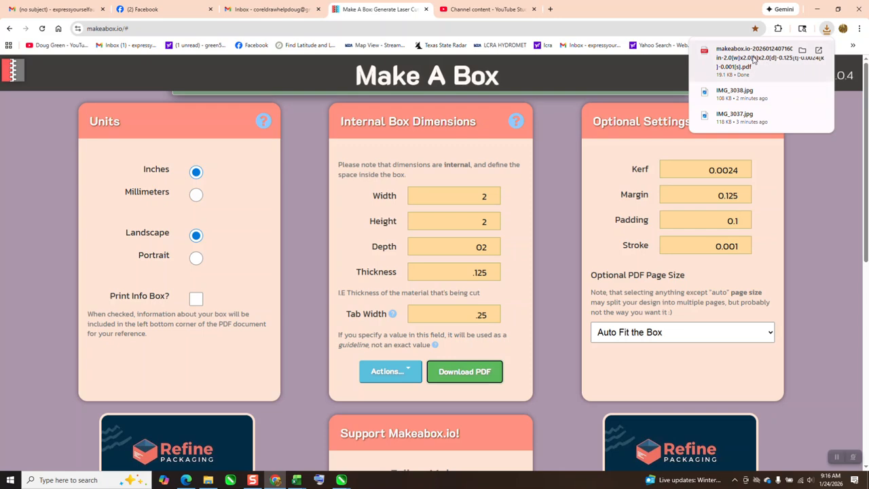
right_click(752, 61)
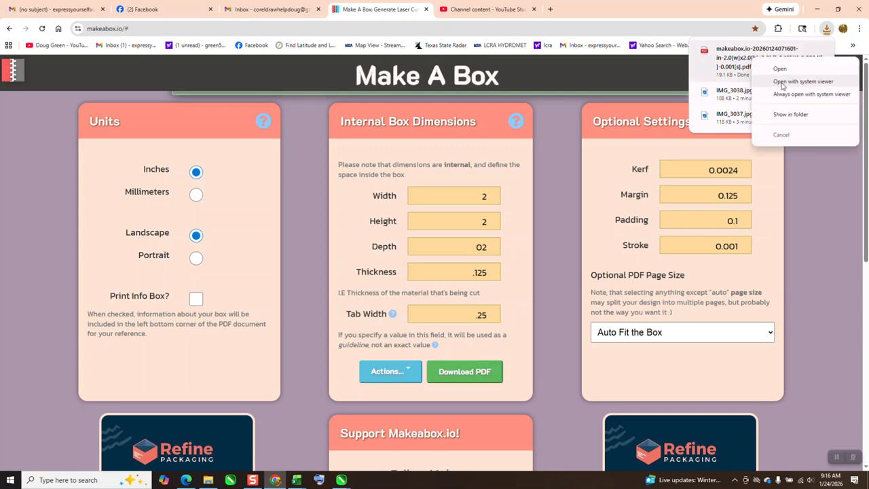
left_click(784, 114)
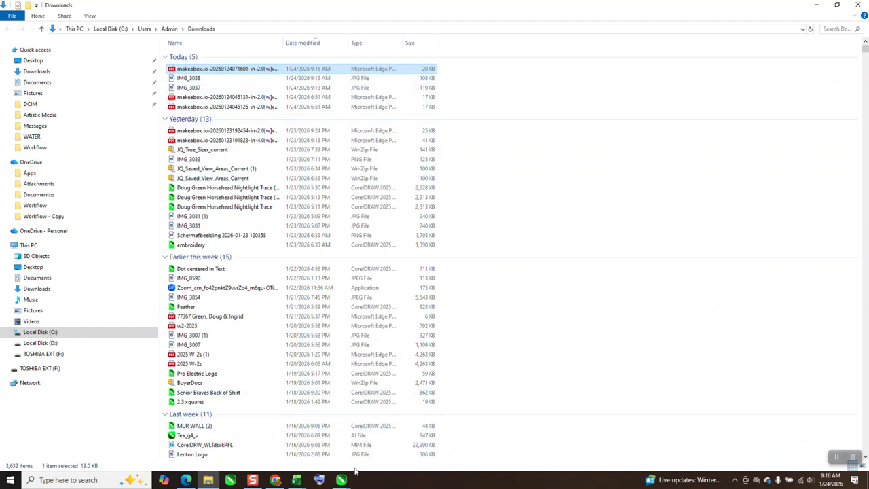
Step: Switch to the BOCTESTX7 drawing in CorelDRAW and import the new makeabox.io PDF with text as curves, placing it just right of the page
mouse_move(343, 480)
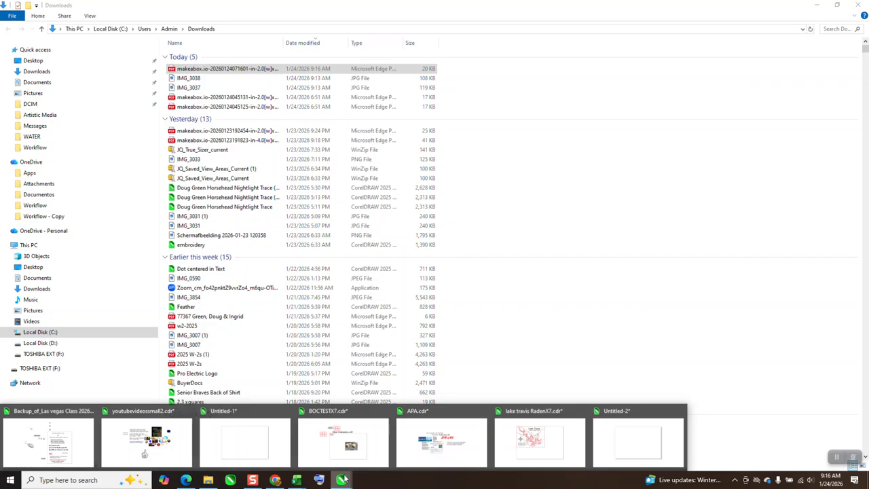
left_click(374, 445)
scroll(323, 239, "down", 1)
scroll(275, 187, "down", 1)
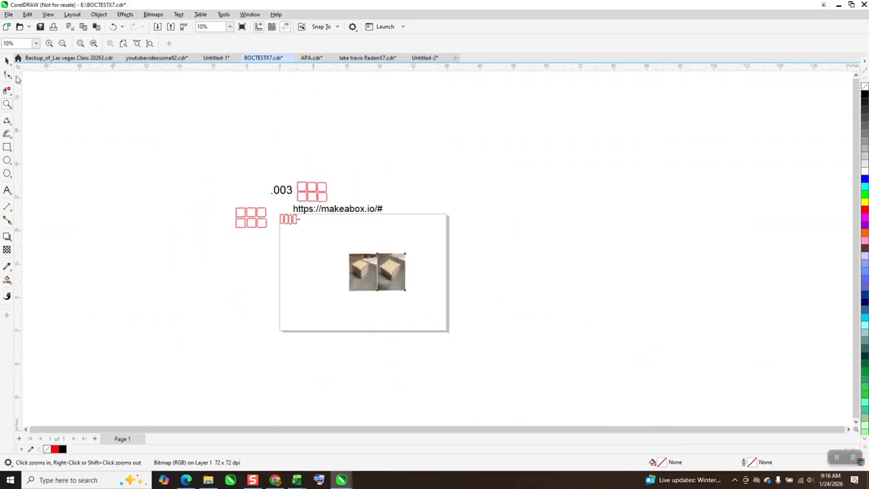
left_click(9, 15)
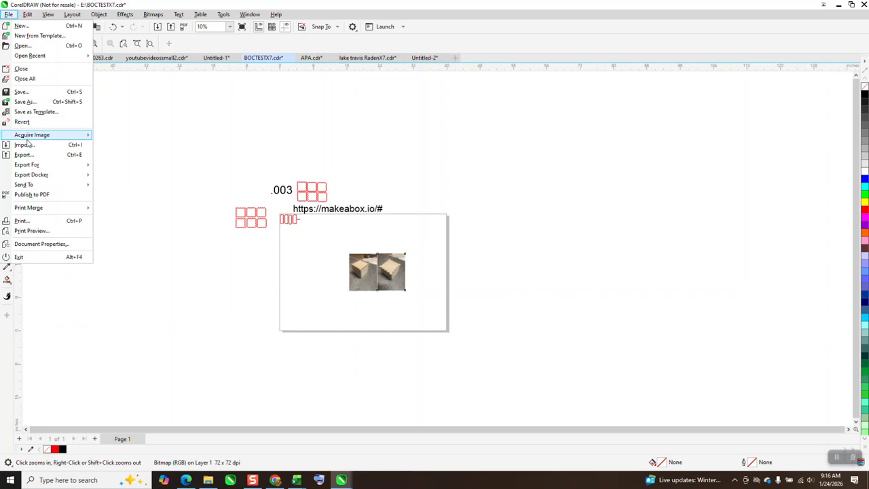
left_click(26, 145)
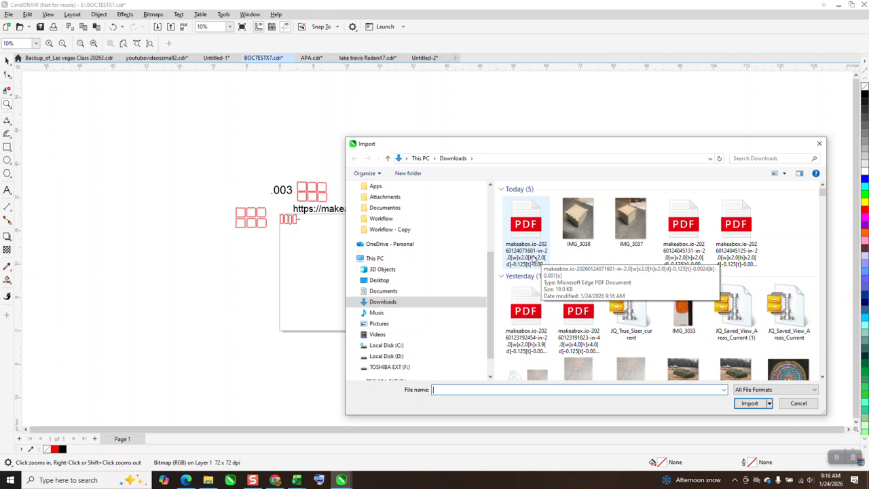
left_click(533, 258)
left_click(750, 422)
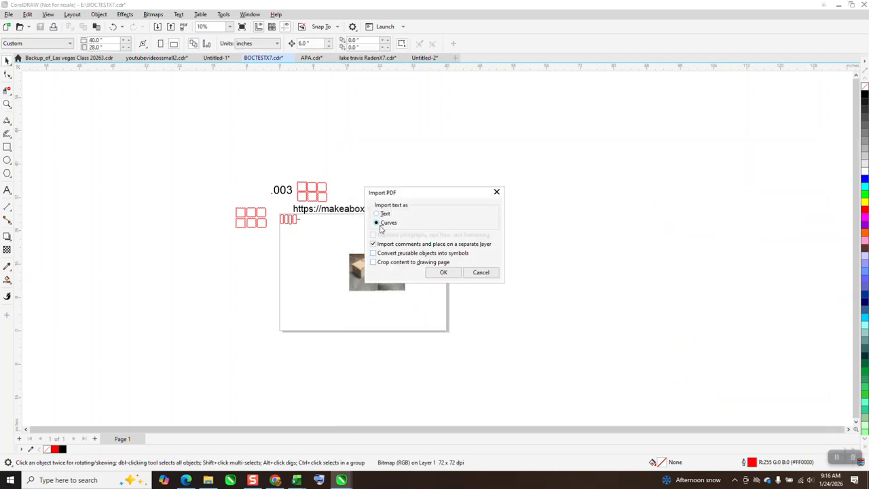
left_click(443, 272)
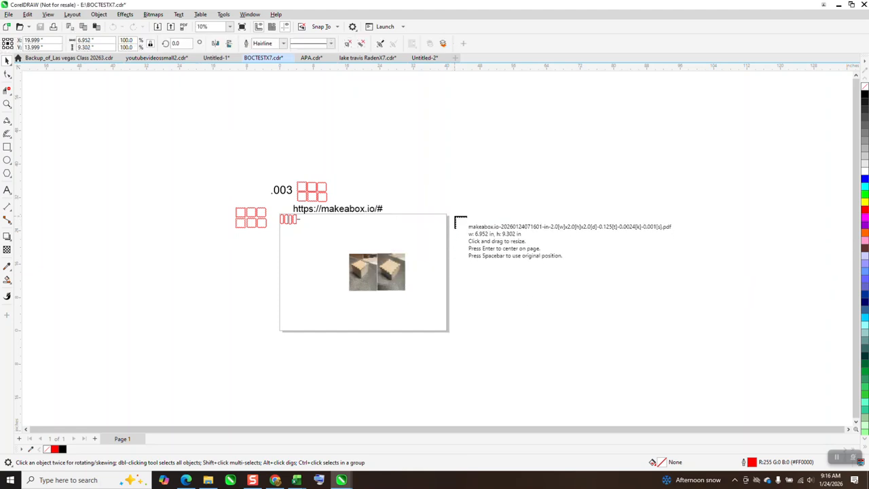
left_click(455, 221)
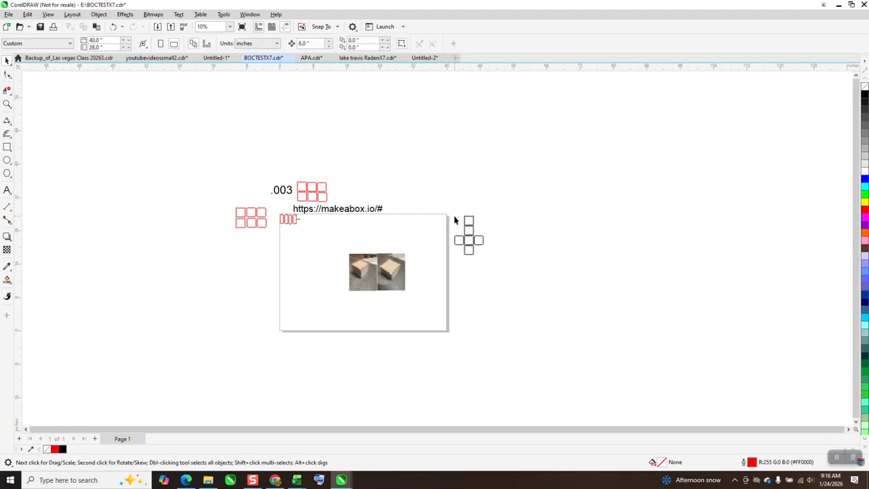
Step: Measure the uppermost box panel's inner width between its side notches with a Parallel Dimension, and undo the dimension
left_click(8, 104)
left_click_drag(452, 210, 501, 267)
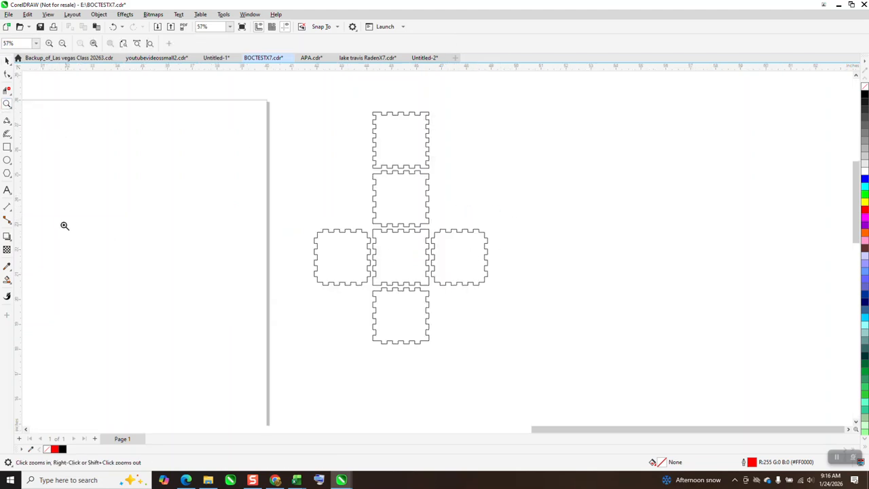
left_click(11, 213)
left_click(31, 205)
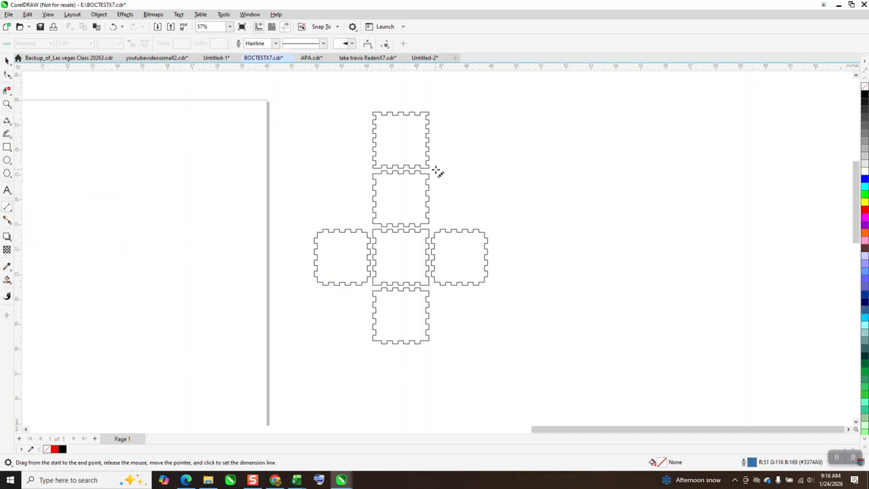
left_click(7, 105)
left_click_drag(331, 96, 427, 174)
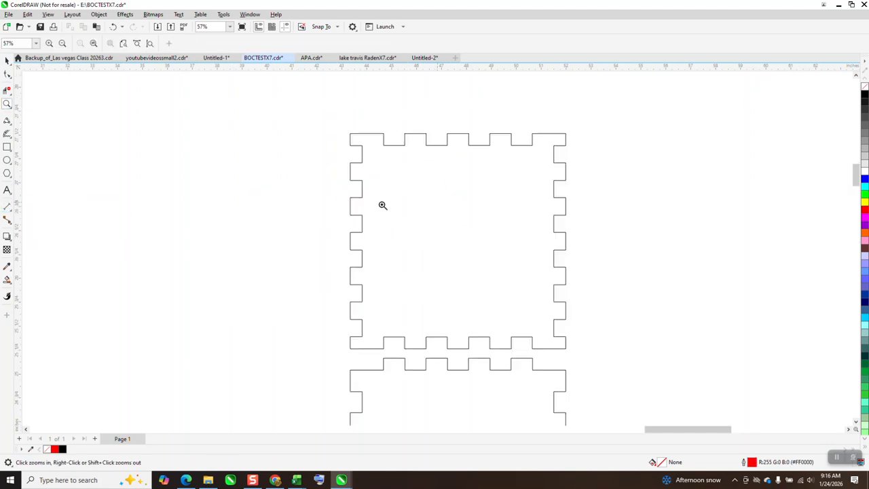
left_click(12, 213)
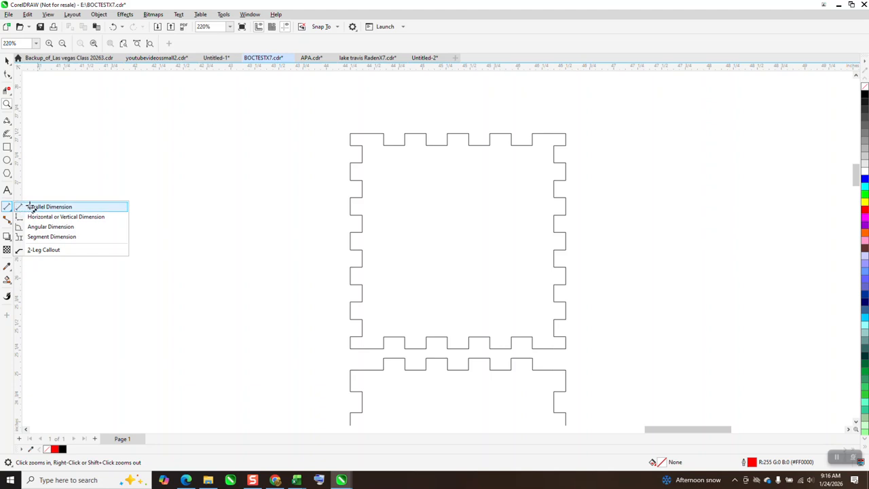
left_click(33, 205)
left_click_drag(361, 162, 556, 164)
left_click(556, 165)
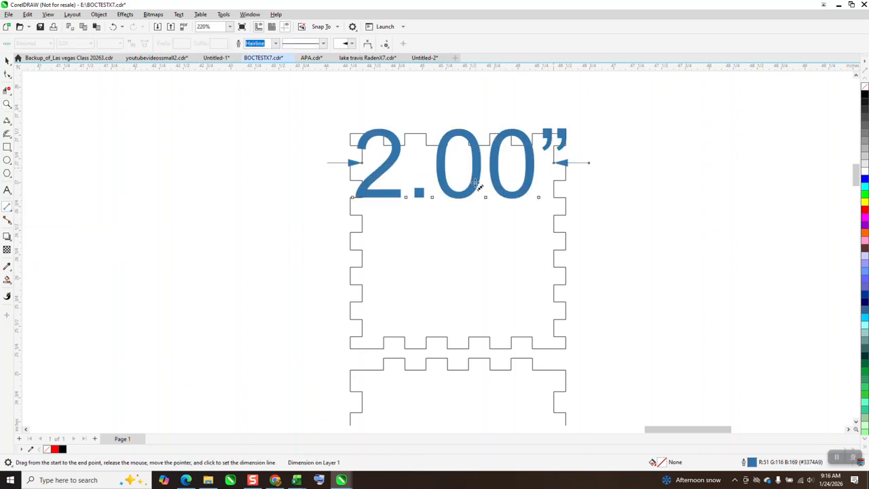
key("ctrl+z")
scroll(400, 194, "down", 3)
scroll(392, 194, "down", 1)
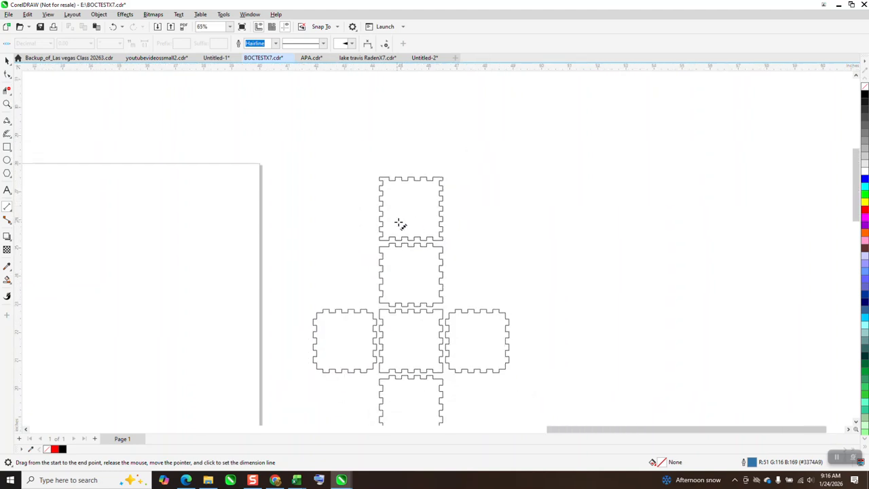
Step: Move the imported box layout slightly up and right, and ungroup it into individual line segments
key("space")
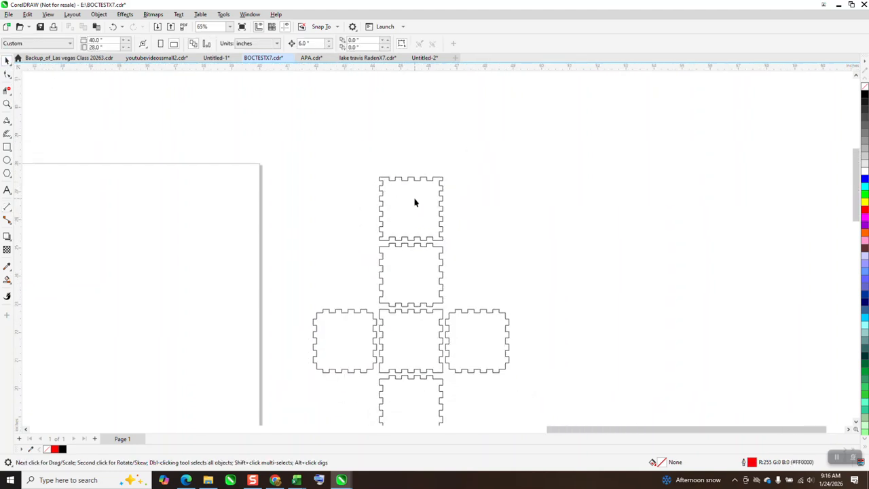
left_click(414, 178)
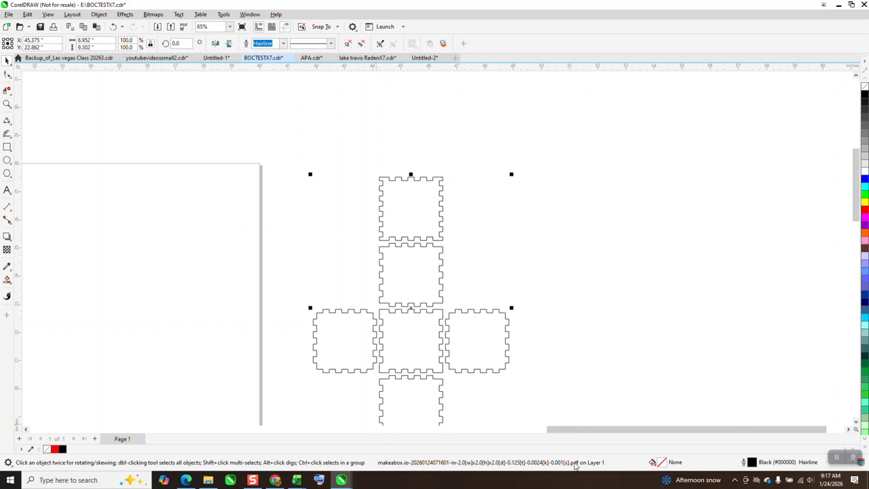
scroll(430, 214, "down", 2)
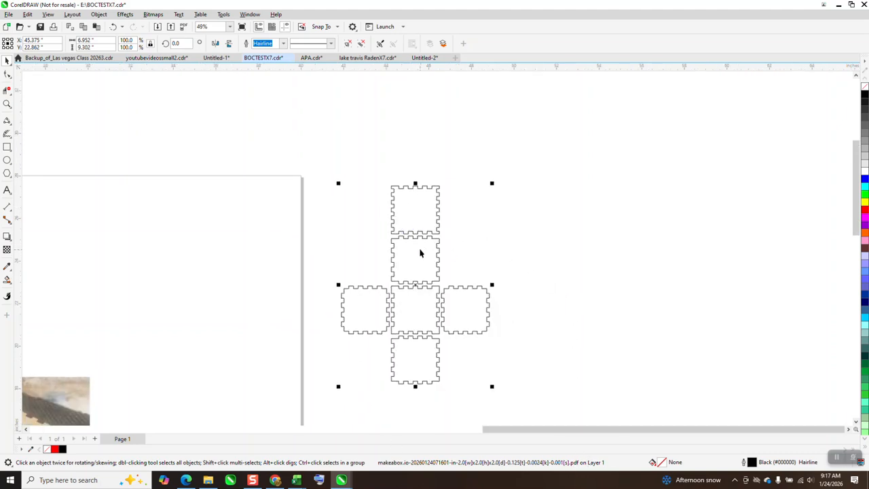
left_click(438, 191)
left_click_drag(438, 191, 449, 174)
left_click(98, 14)
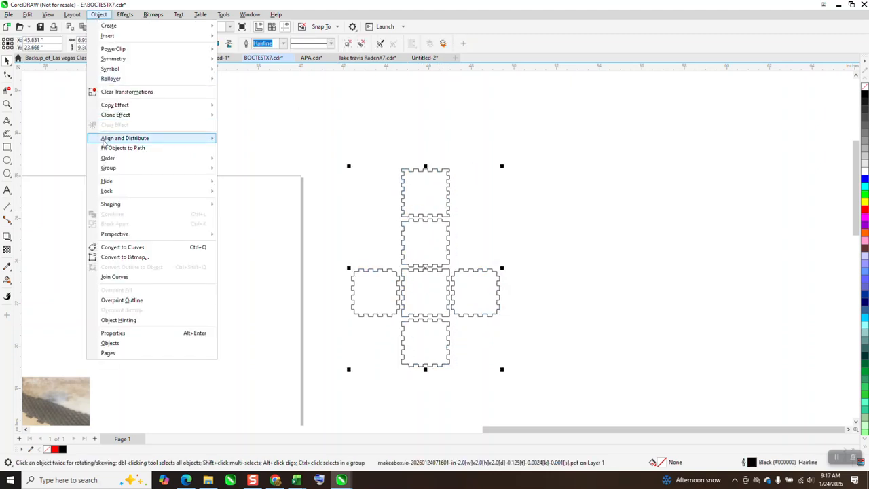
mouse_move(203, 167)
left_click(254, 181)
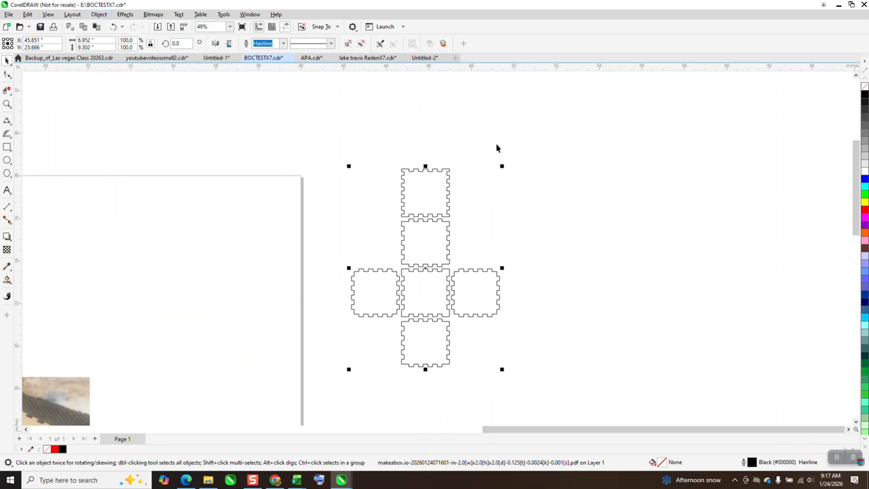
Step: Try moving a short line segment away from the uppermost panel's corner, and undo the move
left_click(463, 165)
left_click(447, 173)
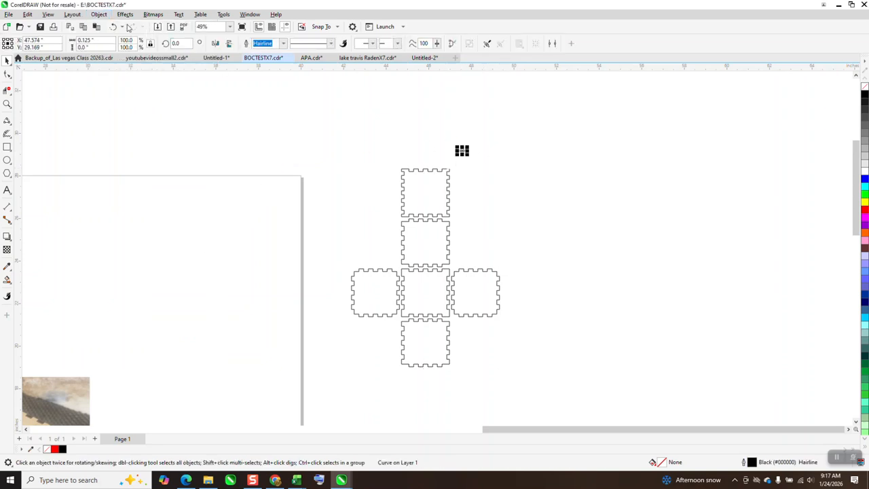
left_click(113, 27)
Step: Clear the selection of the box segments and set the nudge distance to 8 inches
left_click_drag(316, 136, 533, 395)
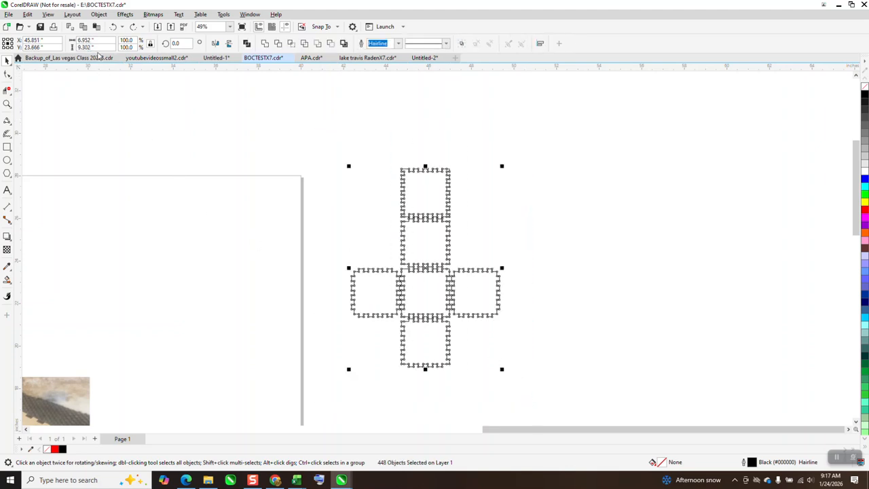
left_click(120, 89)
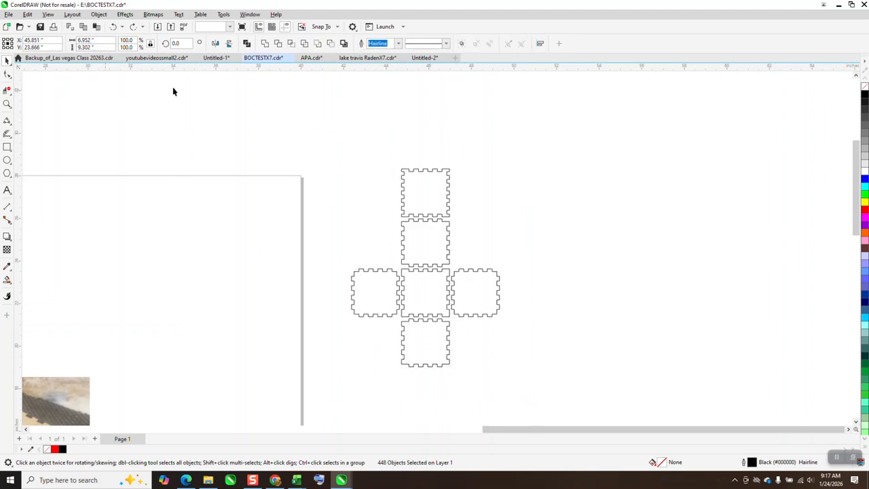
type("8")
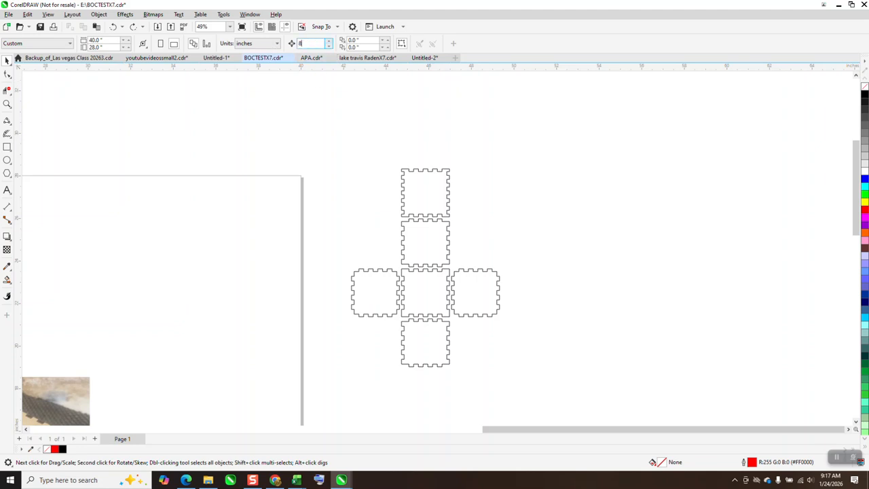
Step: Smart-fill each of the six box panels in red and nudge each filled shape 8 inches right of the original segments
left_click(8, 280)
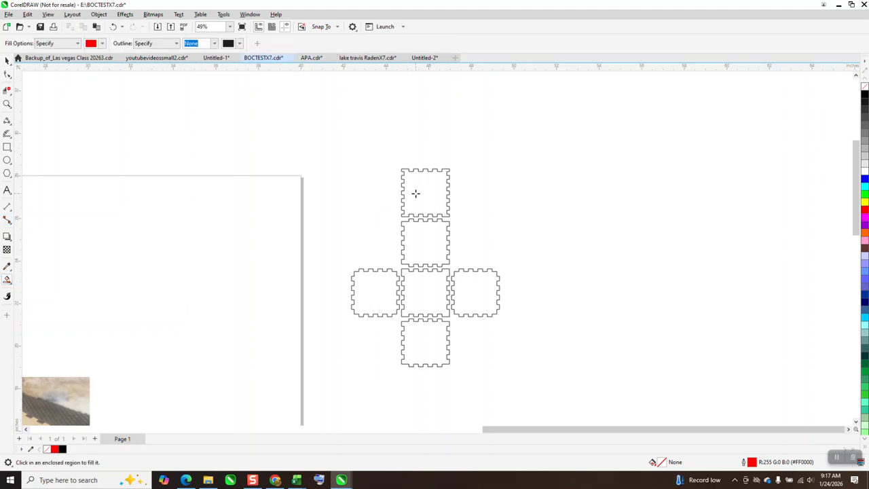
left_click(415, 193)
key("Right")
left_click(434, 249)
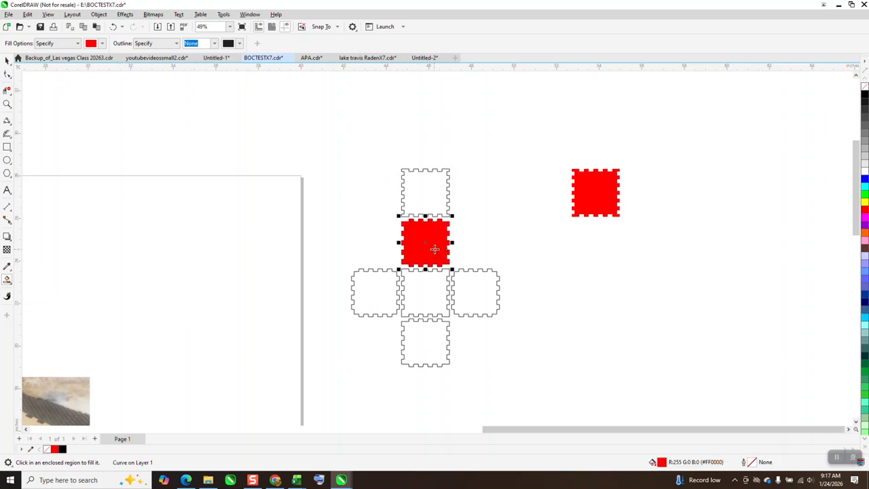
key("Right")
left_click(473, 295)
key("Right")
left_click(426, 293)
key("Right")
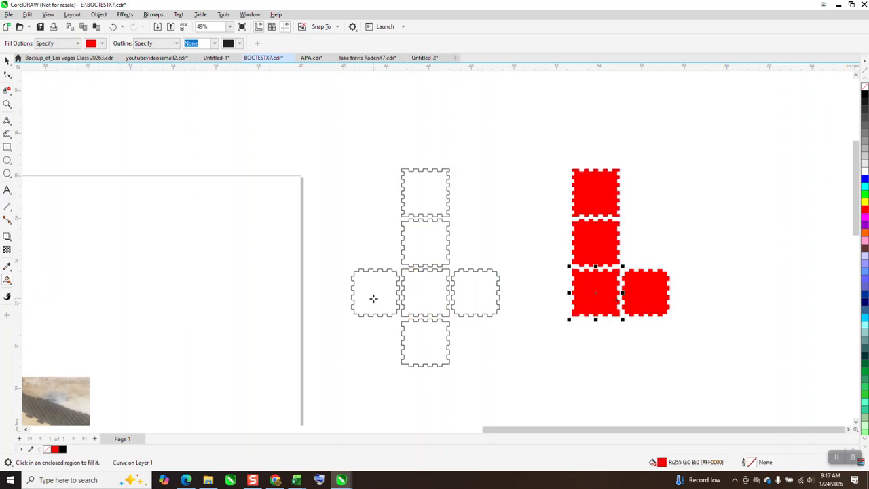
left_click(373, 298)
key("Right")
left_click(431, 340)
key("Right")
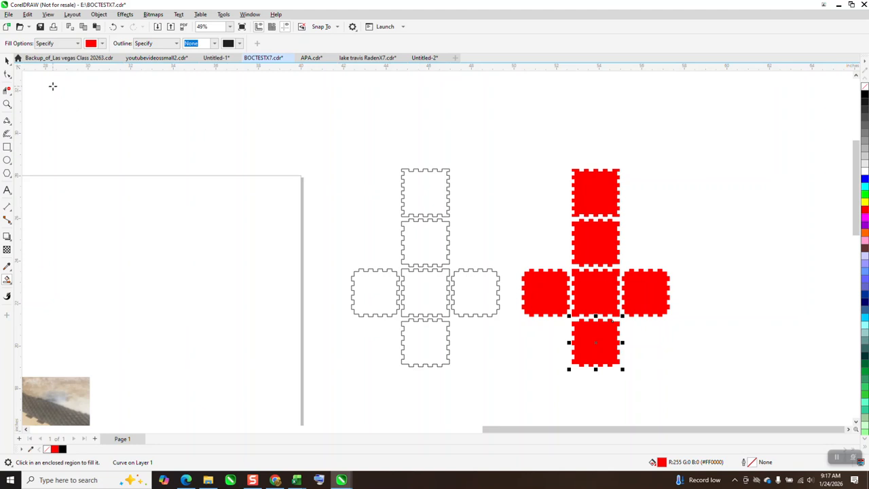
Step: Delete the entire original box layout made of loose black line segments
left_click(6, 59)
left_click_drag(314, 128, 518, 402)
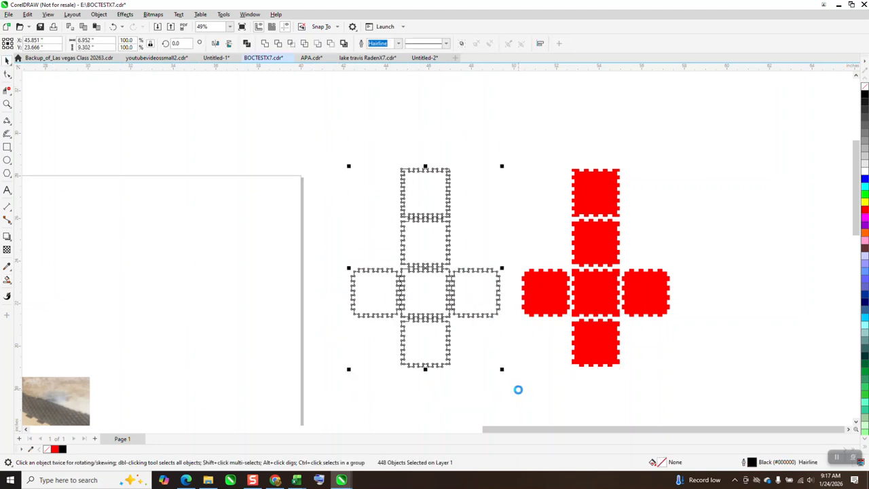
key("Delete")
Step: Remove the fill from all six red panels and give them a red hairline outline
left_click_drag(512, 149, 684, 405)
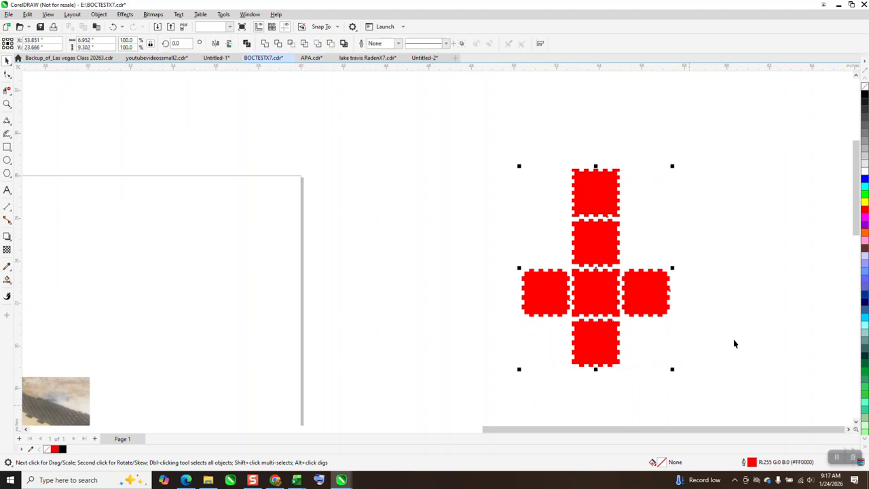
left_click(865, 88)
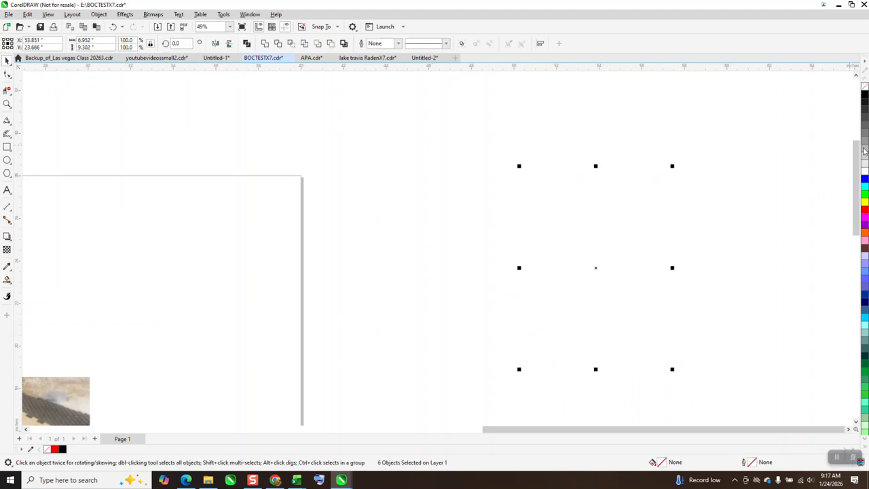
right_click(865, 210)
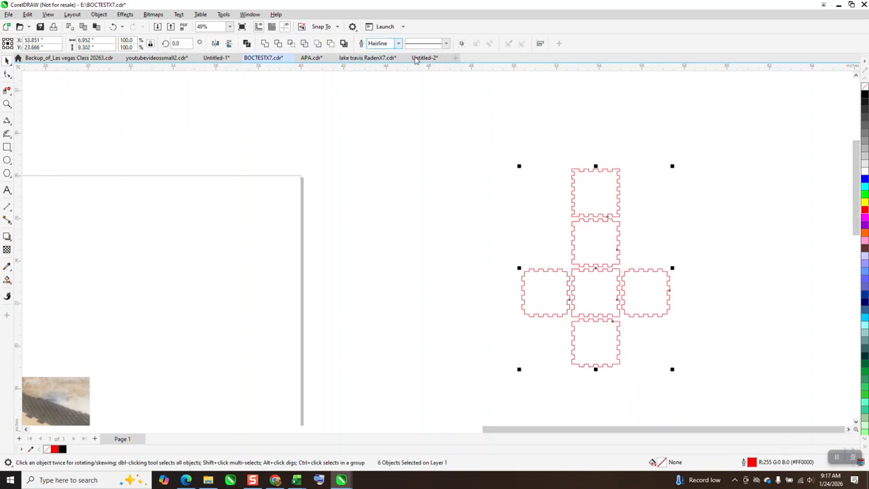
Step: Move the four narrow finger-jointed pieces off the page beside the large .003 label, and view the assembled box photos up close
scroll(582, 145, "down", 1)
scroll(655, 178, "down", 1)
scroll(656, 178, "down", 1)
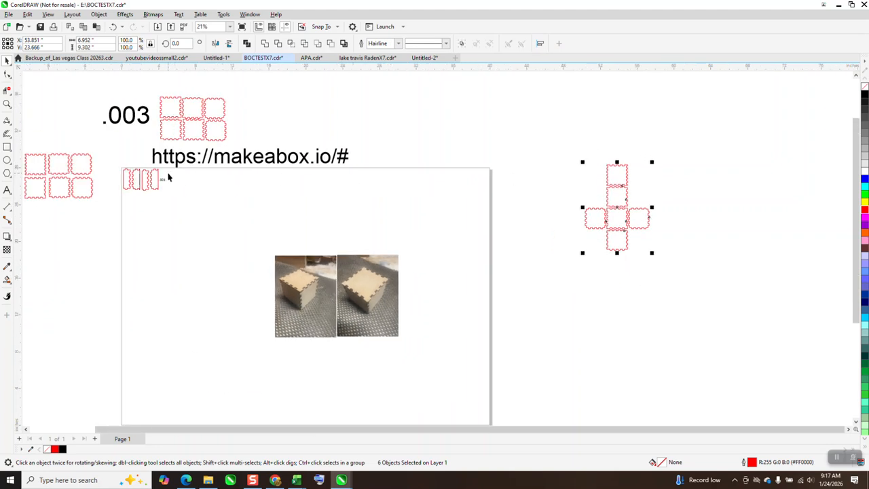
left_click_drag(113, 155, 86, 109)
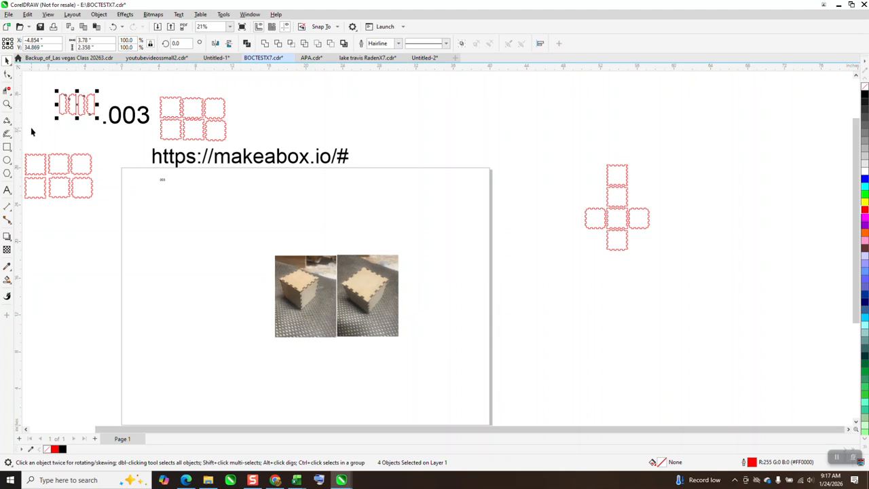
left_click(7, 104)
left_click_drag(293, 272, 346, 314)
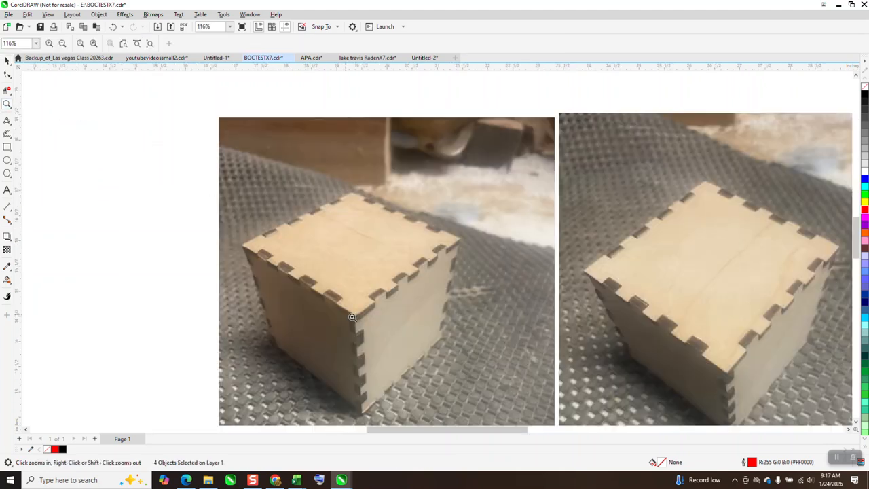
scroll(356, 317, "down", 5)
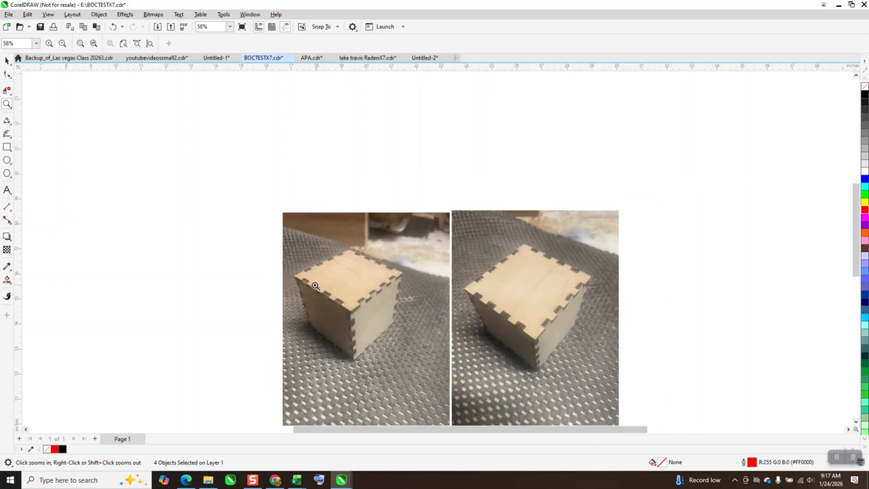
scroll(295, 264, "down", 2)
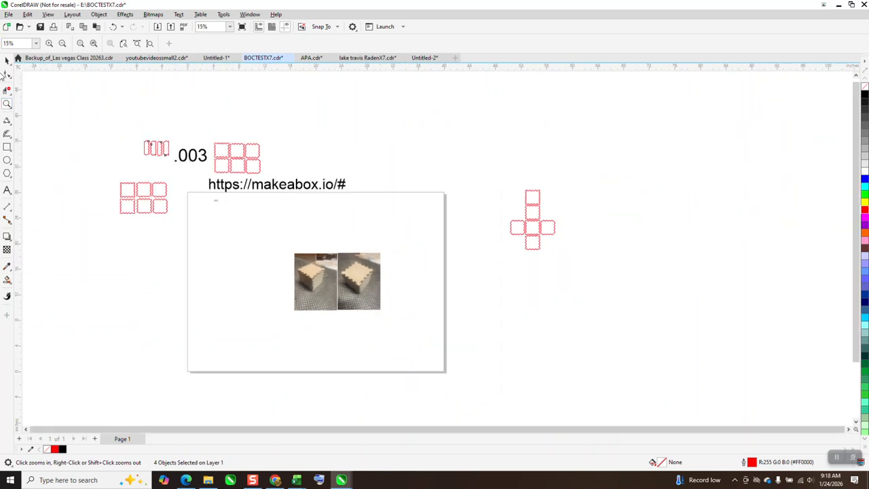
Step: Move the cross-shaped layout of six red panels onto the page's upper-left area
left_click(6, 60)
left_click_drag(507, 176, 561, 254)
left_click_drag(523, 226, 207, 225)
Step: Delete the small .003 text overlapping the uppermost panel on the page
left_click(7, 103)
left_click_drag(178, 186, 265, 259)
left_click(7, 60)
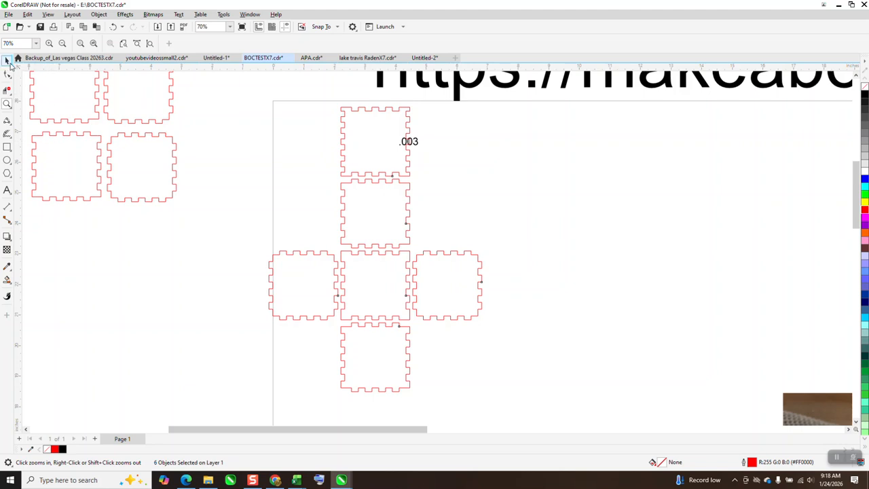
scroll(276, 200, "down", 1)
left_click(385, 158)
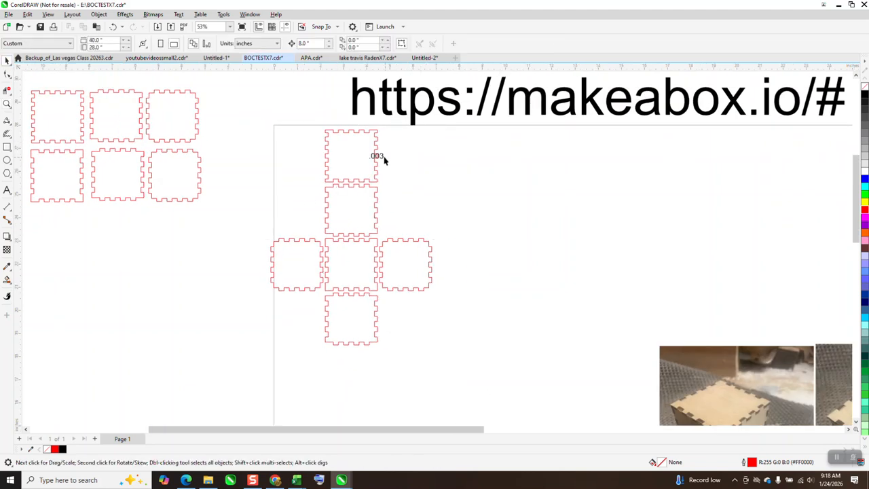
left_click(380, 159)
key("Delete")
Step: Move the uppermost panel left to the page edge, and delete the old six-panel set left of the page
left_click_drag(376, 160, 325, 160)
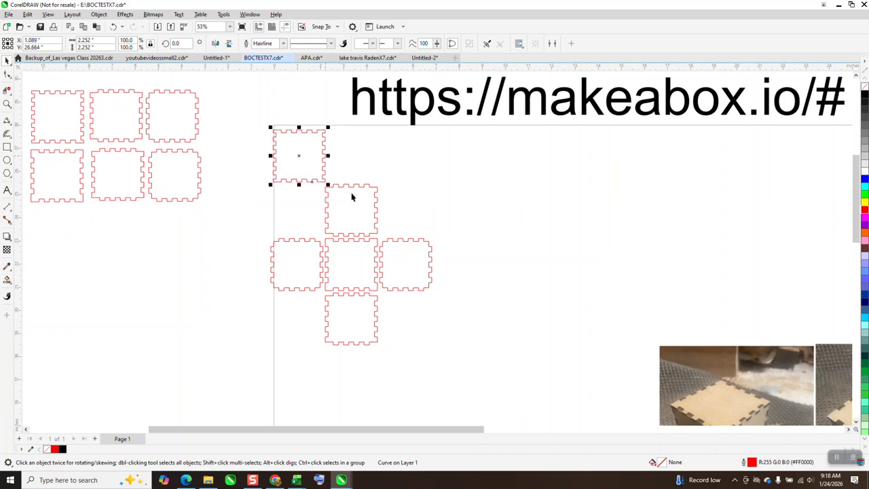
scroll(350, 195, "down", 2)
left_click_drag(103, 111, 264, 254)
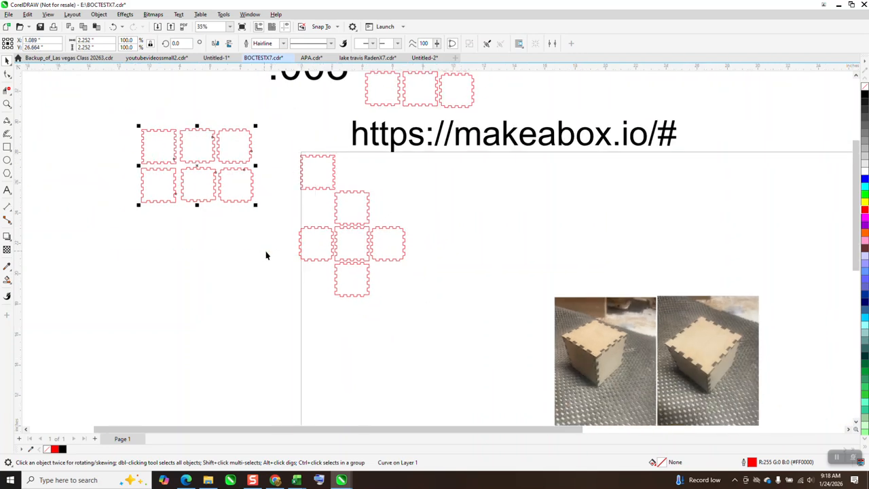
key("Delete")
Step: Arrange the six panels in two rows of three in the page's upper-left corner, and place a copy left of the page
left_click_drag(345, 207, 349, 171)
left_click_drag(328, 247, 356, 206)
left_click_drag(387, 241, 393, 176)
left_click_drag(352, 287, 398, 217)
left_click_drag(295, 146, 458, 252)
left_click_drag(357, 191, 364, 190)
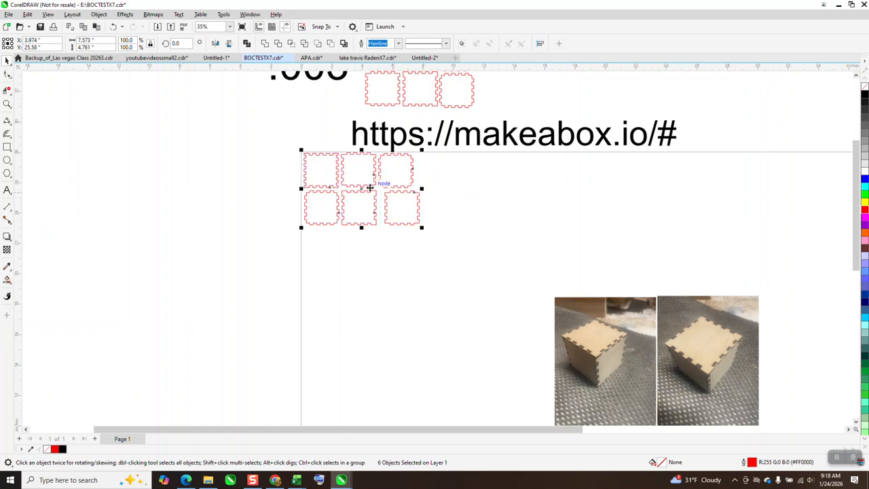
left_click_drag(361, 188, 212, 209)
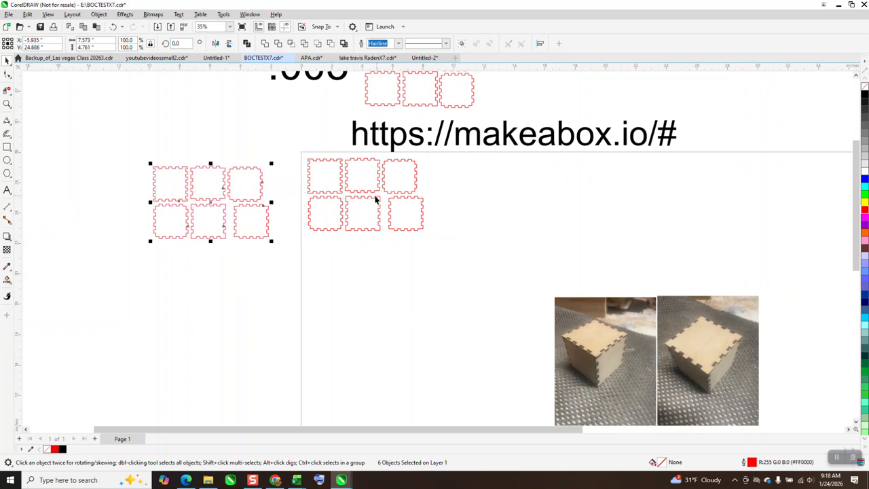
Step: Delete the third upper-row panel and all three lower-row panels from the set on the page
left_click(391, 172)
left_click(407, 203)
key("Delete")
left_click(348, 216)
key("Delete")
left_click(341, 217)
key("Delete")
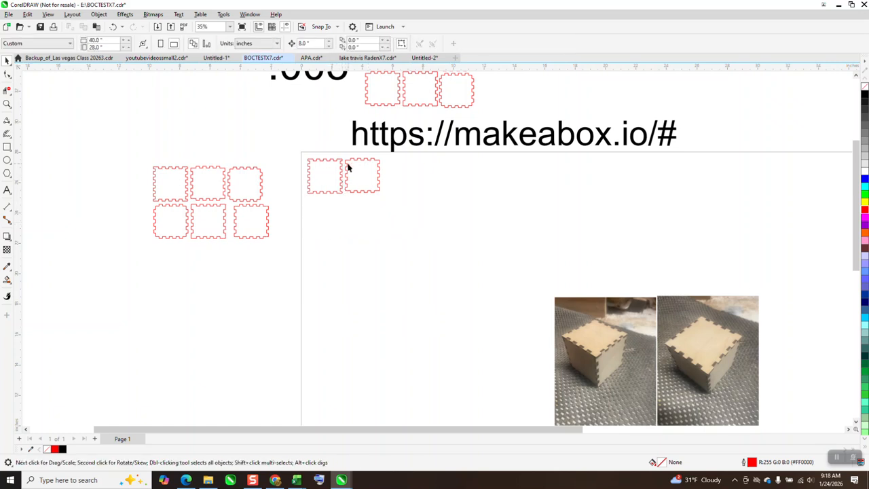
Step: Undo the last panel deletion to restore the panel below the first one
left_click(8, 104)
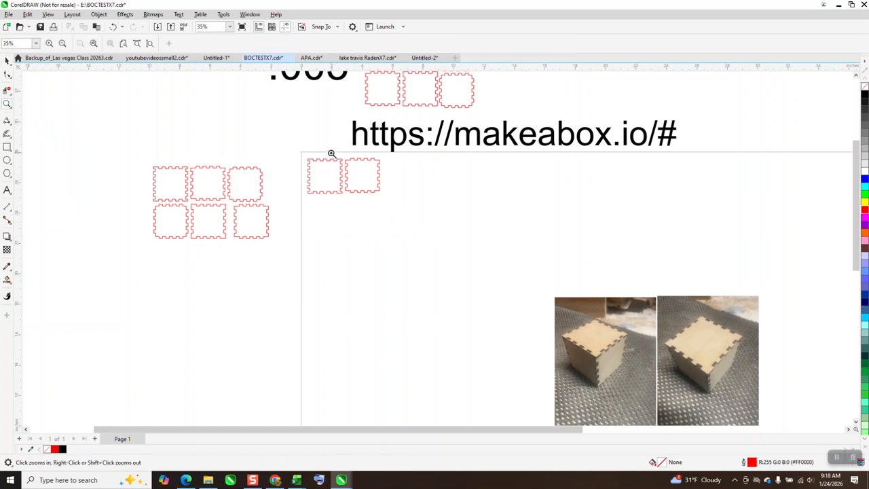
left_click_drag(330, 156, 393, 221)
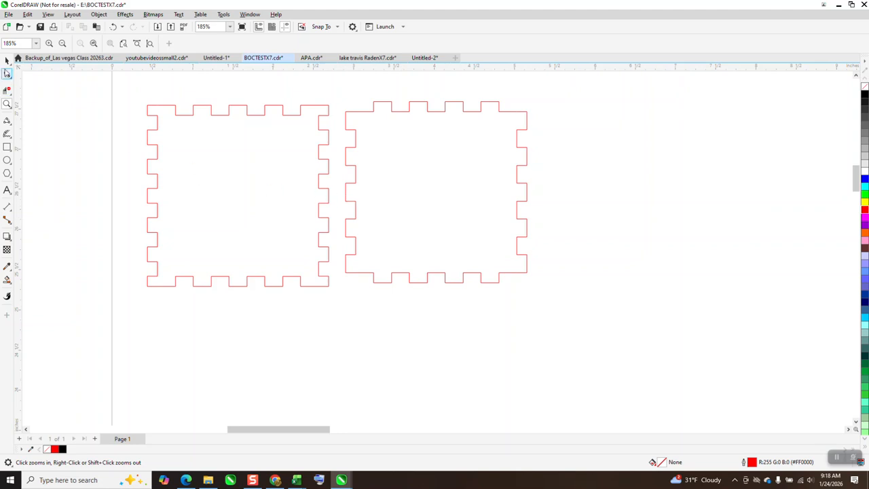
left_click(8, 61)
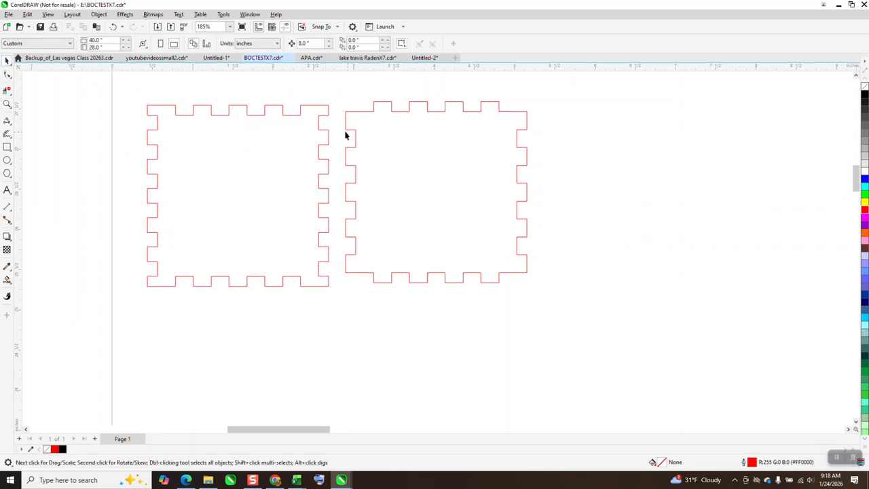
left_click(112, 27)
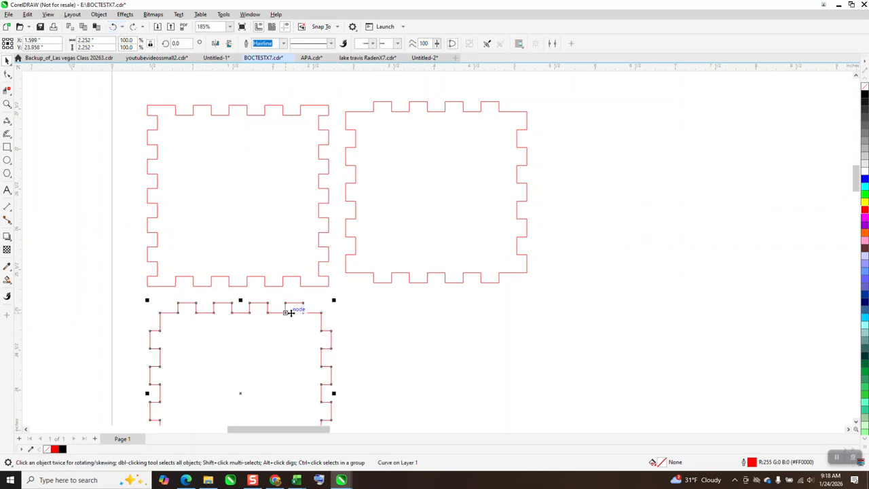
Step: Try overlapping the lower panel's fingers with the upper panel's notches to inspect their fit, and undo the move
left_click_drag(303, 305, 303, 286)
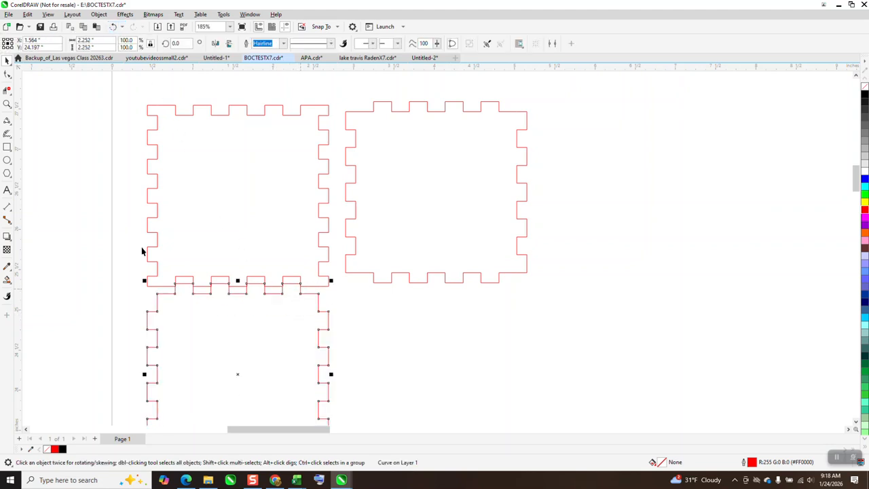
left_click(7, 104)
left_click_drag(263, 266, 355, 320)
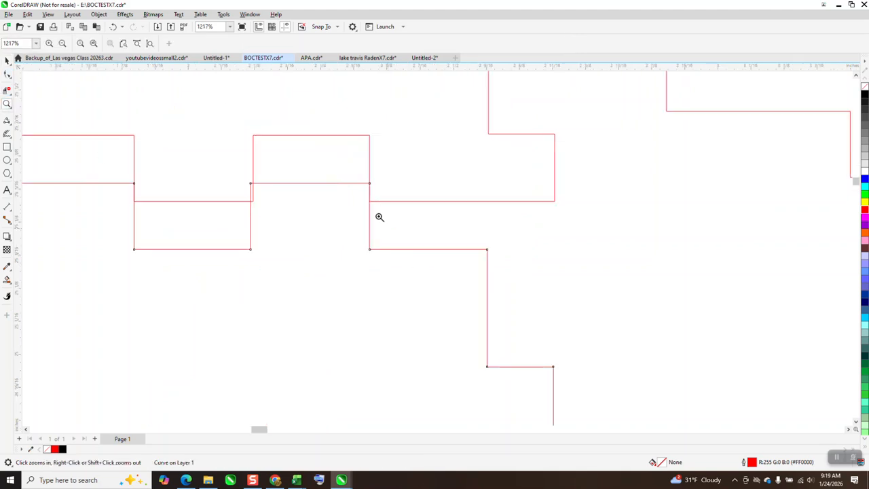
left_click_drag(248, 174, 267, 213)
scroll(347, 210, "down", 2)
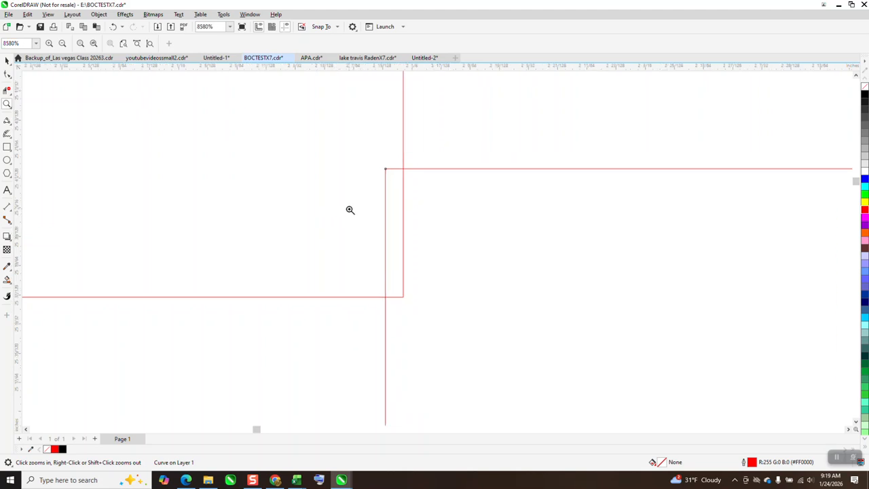
scroll(358, 203, "down", 5)
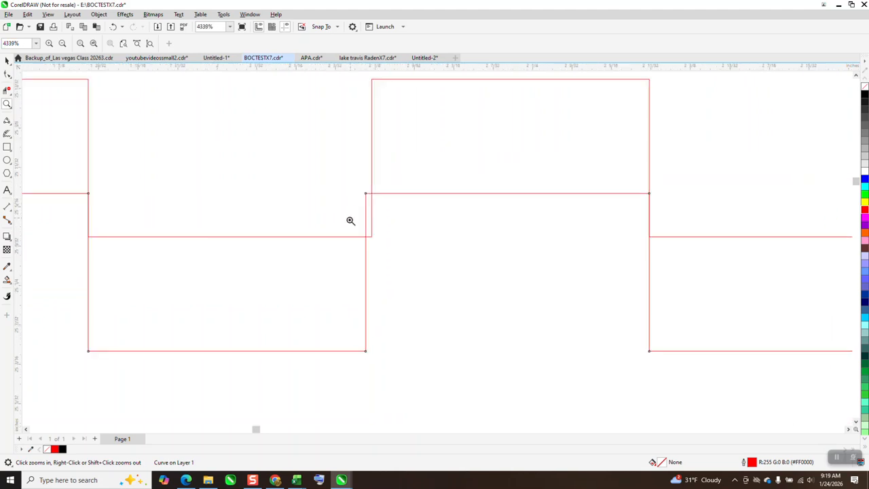
scroll(350, 217, "down", 1)
left_click(7, 60)
scroll(138, 109, "down", 1)
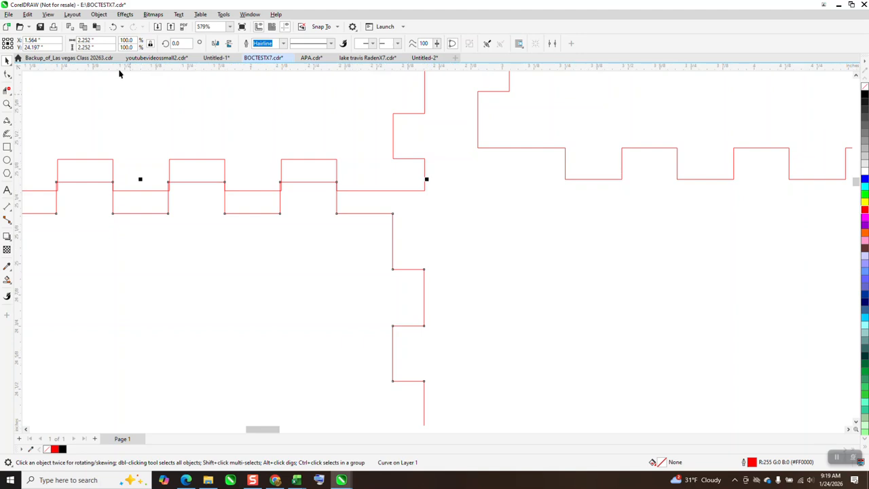
left_click(113, 27)
Step: Delete the panel to the right of the upper one, keeping only the two stacked panels on the page
scroll(429, 144, "down", 2)
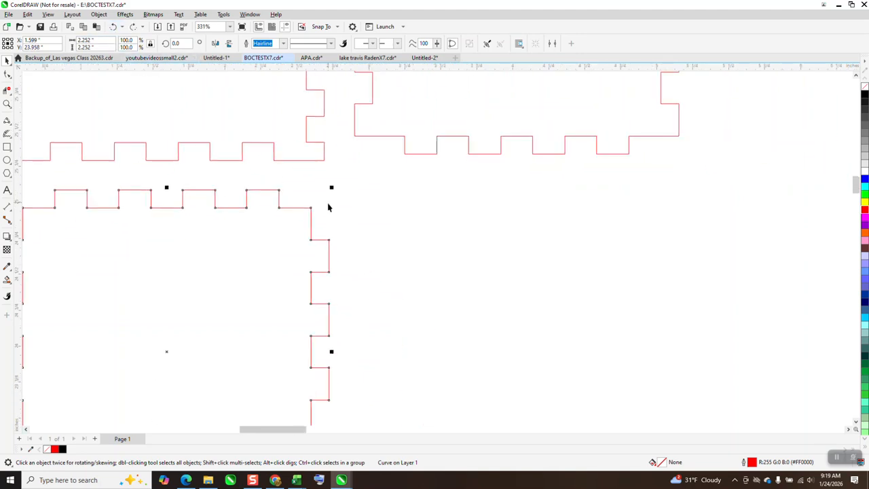
left_click(434, 138)
scroll(384, 170, "down", 2)
scroll(370, 193, "down", 1)
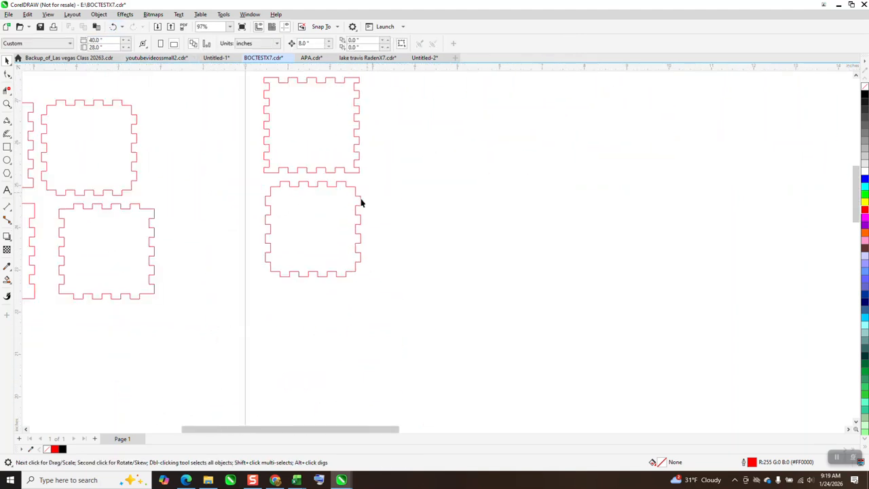
scroll(365, 199, "down", 1)
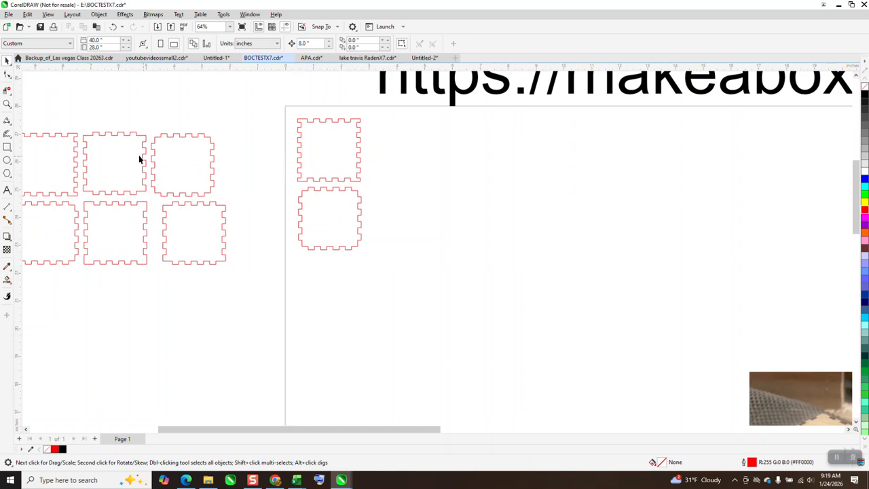
Step: Smart-fill both panels' facing finger strips inside a rectangle about 3.56 by 1.32 inches, moving each filled strip 8 inches right
left_click(7, 147)
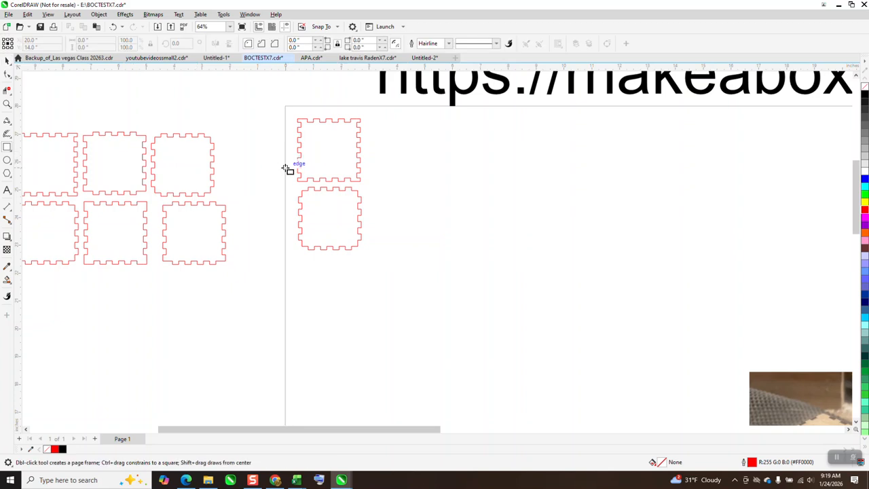
left_click_drag(278, 165, 381, 204)
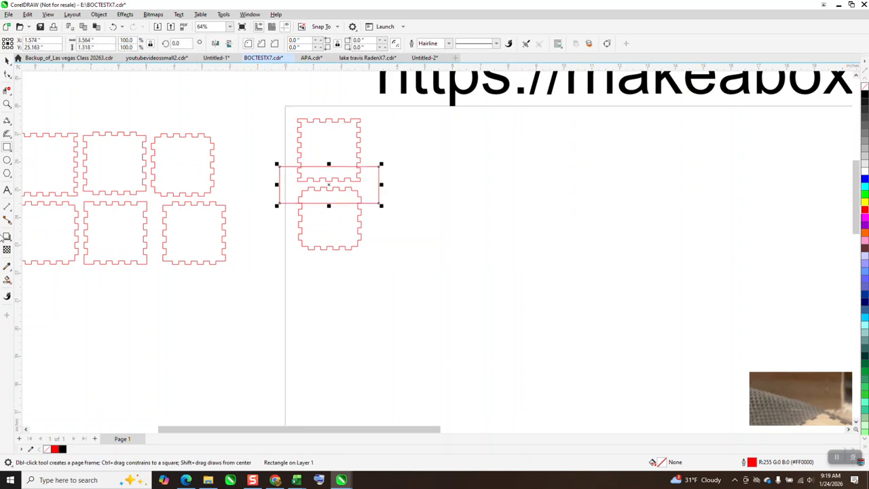
left_click(8, 280)
left_click(341, 197)
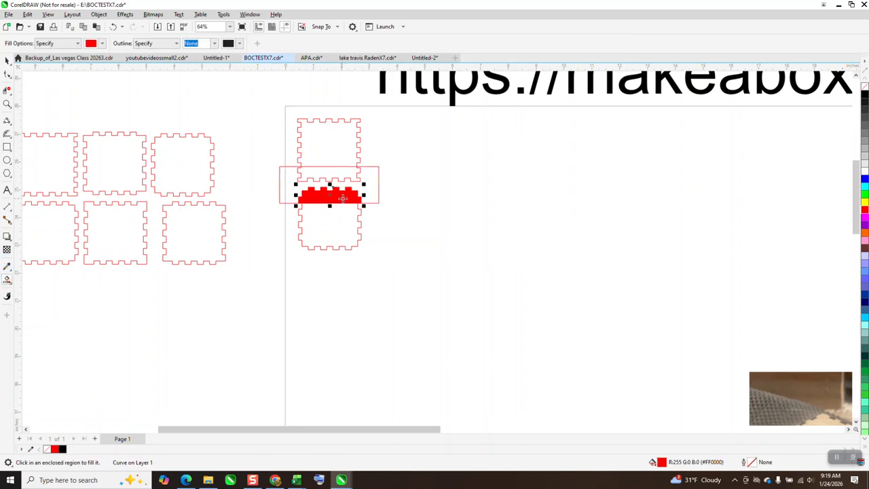
key("shift+Right")
left_click(356, 171)
key("shift+Right")
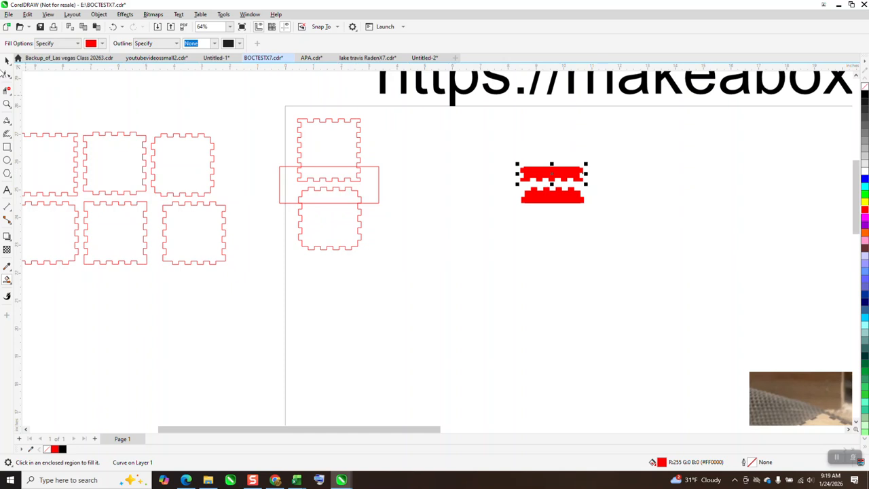
Step: Delete the two original stacked panels together with the rectangle drawn across them
left_click(5, 61)
left_click_drag(249, 104, 387, 269)
key("Delete")
Step: Move both finger strips to the page's upper-left corner, remove their fill and give them a red outline
left_click_drag(503, 161, 599, 230)
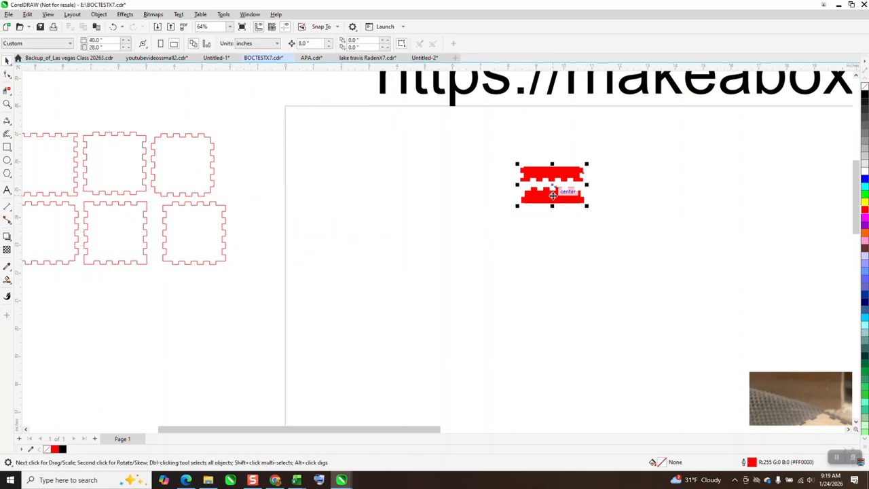
left_click_drag(553, 195, 326, 135)
left_click(865, 87)
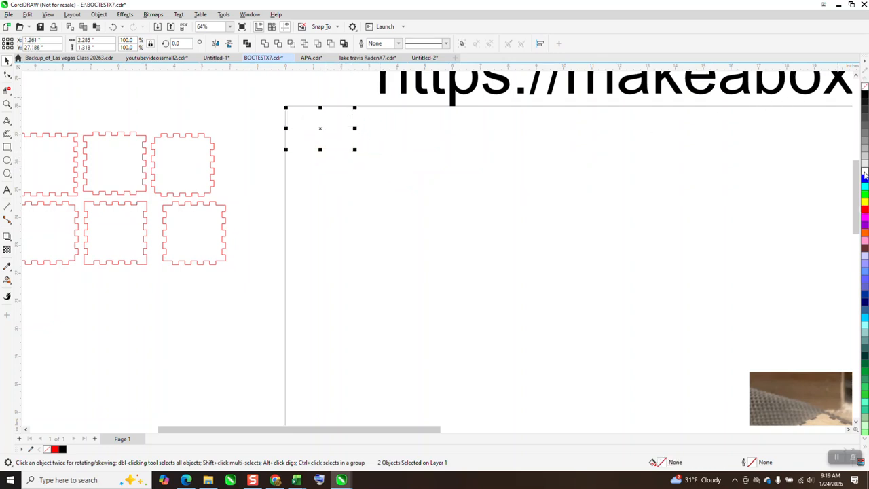
right_click(865, 214)
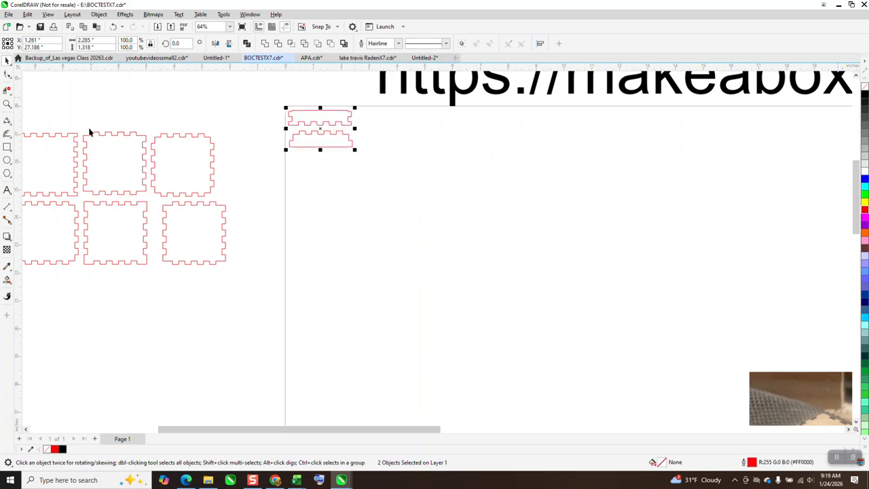
Step: Move the lower strip up close beneath the upper one, aligning its fingers with the upper strip's notches
left_click(6, 104)
left_click_drag(322, 129, 393, 168)
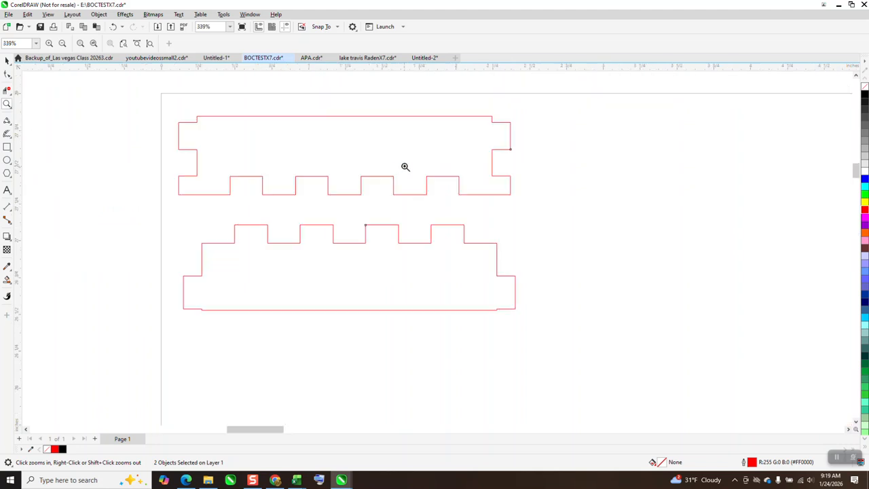
left_click(7, 60)
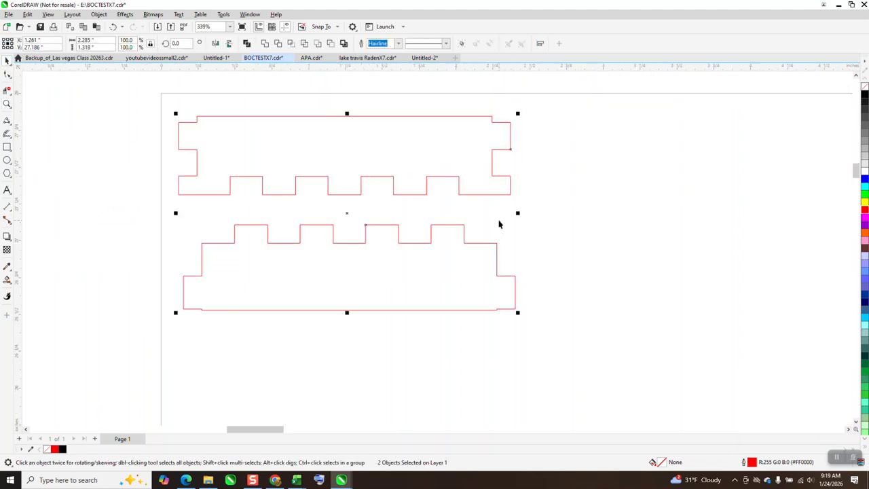
left_click(469, 232)
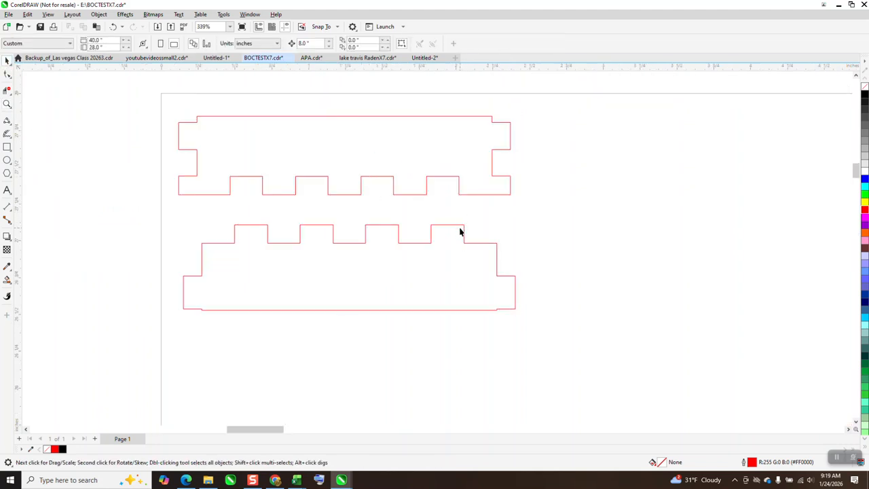
left_click_drag(463, 232, 460, 206)
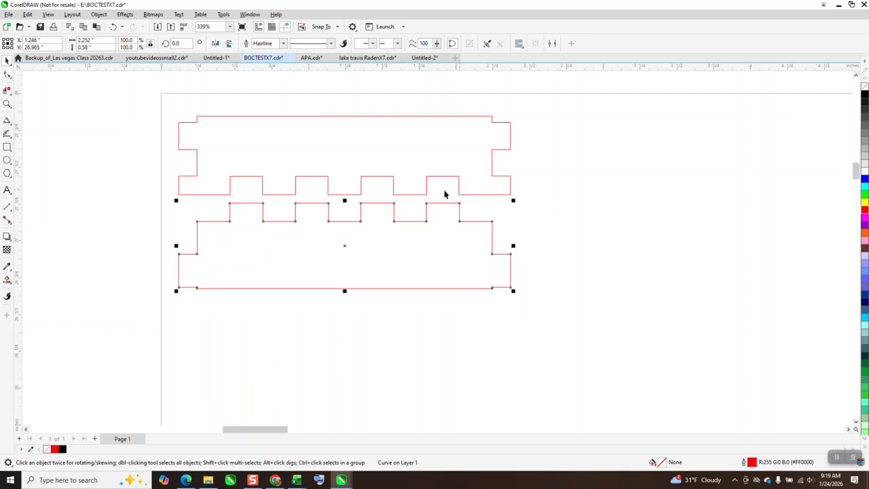
Step: Examine the finger joints of the assembled wooden box in the two reference photos
scroll(445, 192, "down", 4)
scroll(312, 199, "down", 2)
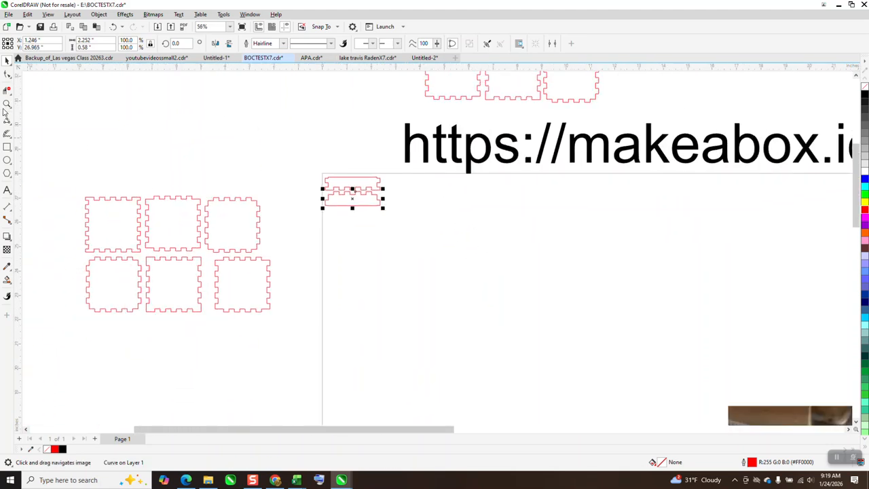
left_click(7, 104)
scroll(538, 239, "down", 1)
left_click_drag(590, 316, 703, 402)
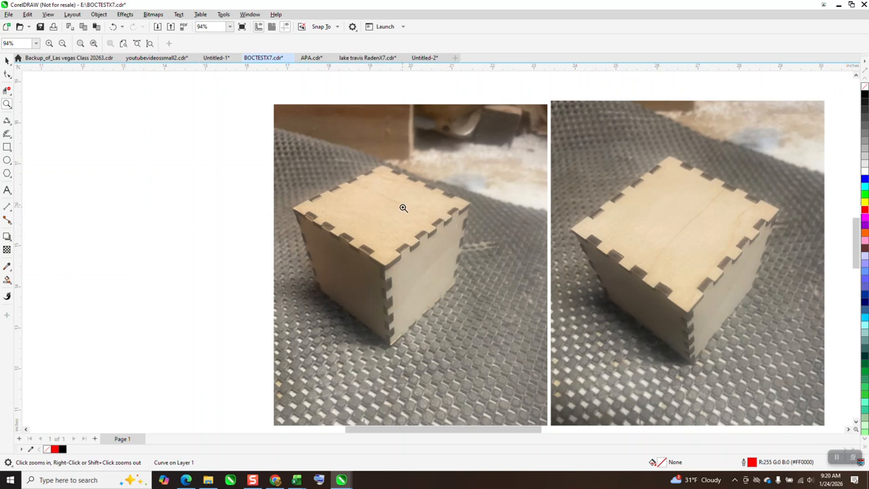
left_click_drag(283, 150, 516, 345)
scroll(415, 195, "down", 3)
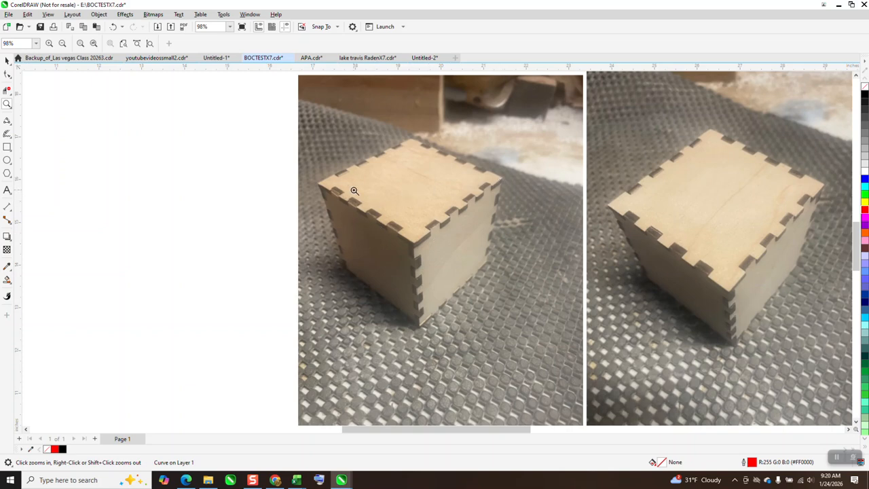
scroll(376, 182, "down", 4)
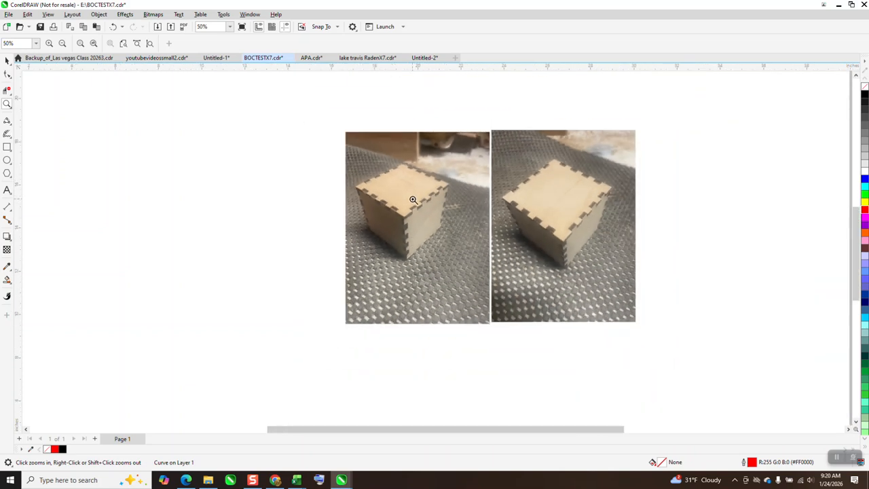
scroll(413, 201, "down", 3)
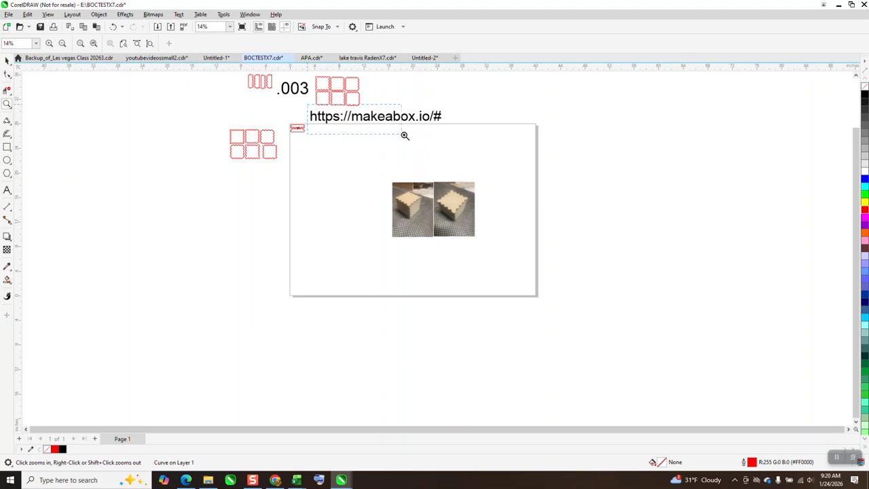
Step: Switch to the Make A Box page in Chrome and review the internal dimensions, kerf and padding settings
scroll(455, 142, "up", 5)
scroll(411, 169, "down", 2)
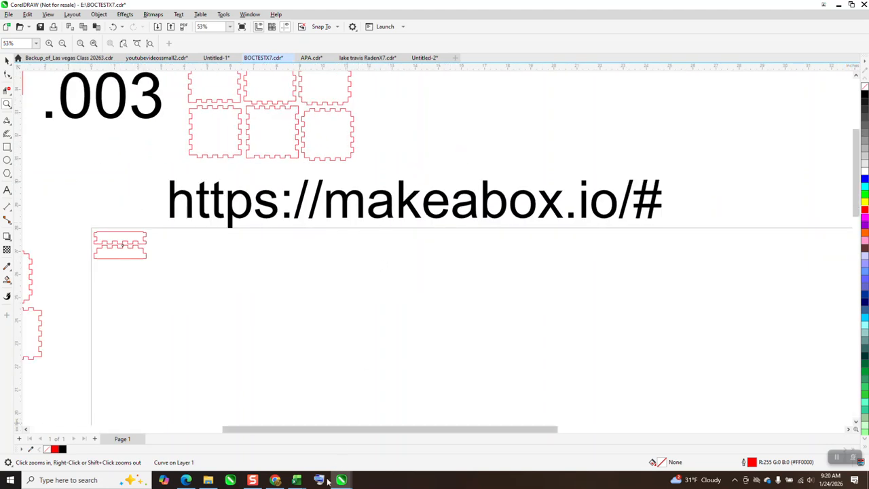
left_click(275, 480)
scroll(543, 220, "down", 3)
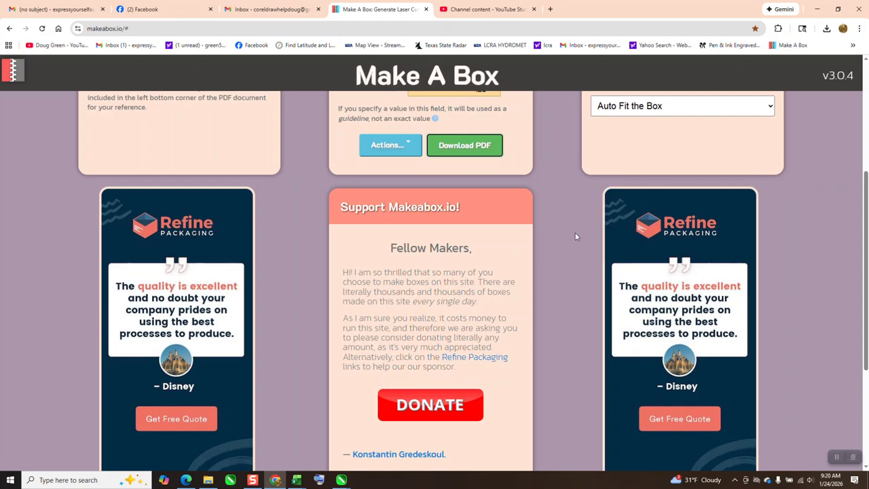
scroll(577, 231, "up", 3)
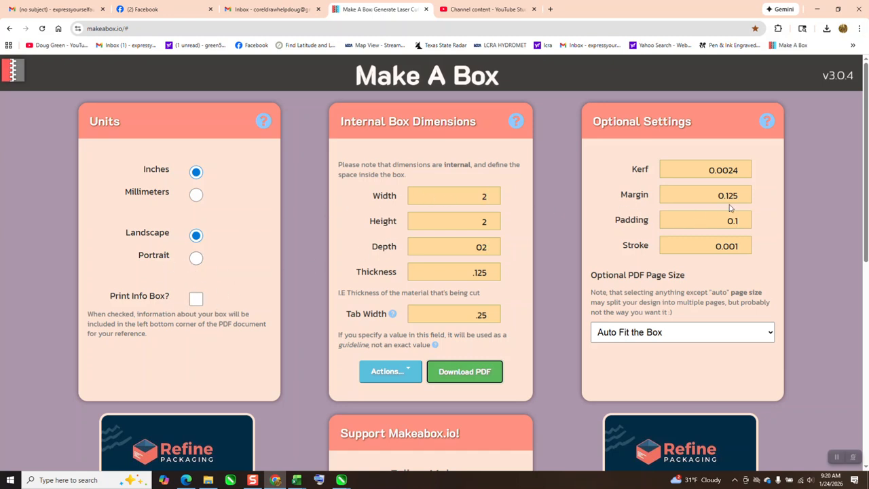
left_click(641, 225)
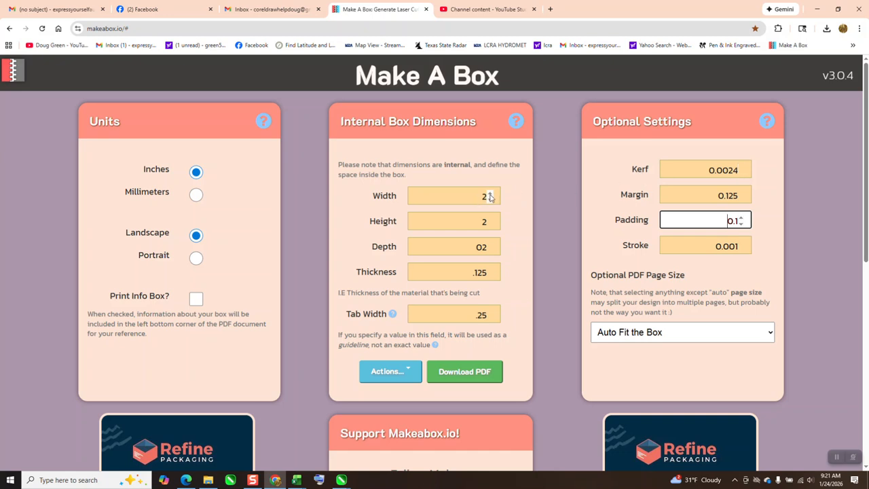
Step: Set the internal box depth to 2 inches and generate the box PDF
left_click(487, 250)
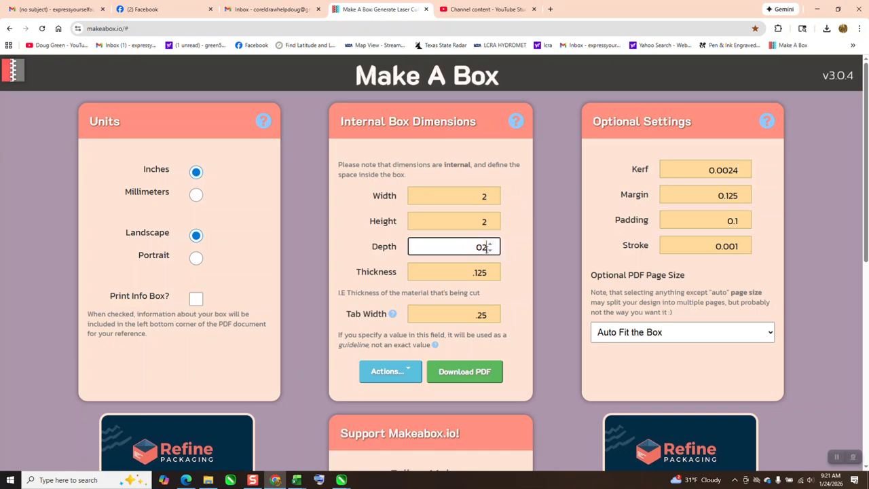
left_click_drag(474, 251, 469, 249)
type("2")
key("Return")
scroll(429, 344, "down", 3)
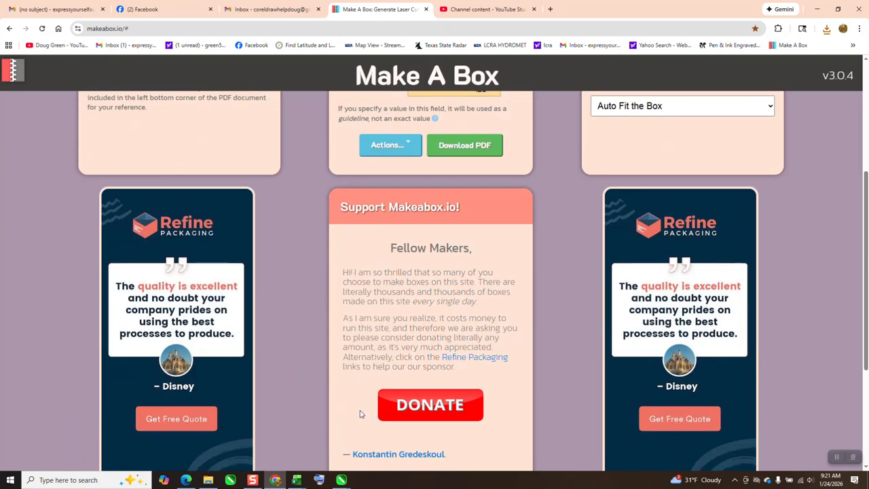
Step: Switch to BOCTESTX7.cdr in CorelDRAW and dimension the uppermost notch on the right edge of the middle upper-row panel
mouse_move(341, 479)
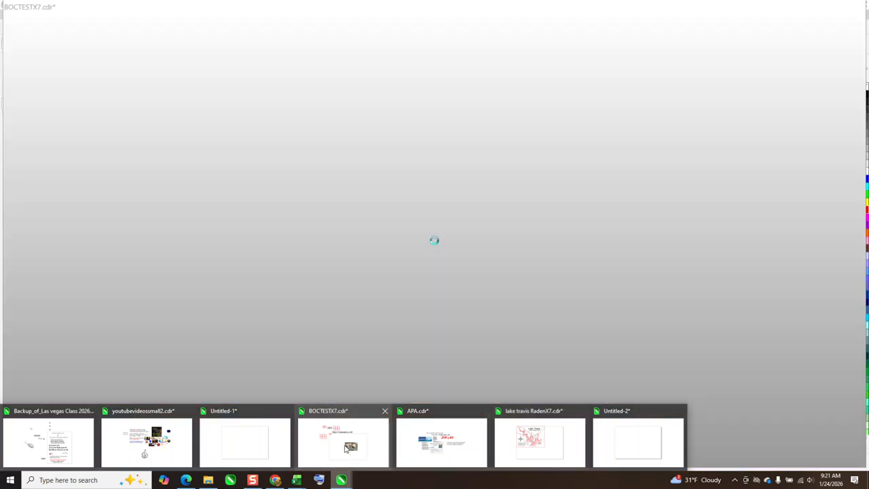
left_click(346, 448)
scroll(433, 158, "up", 4)
scroll(356, 241, "down", 1)
scroll(730, 259, "down", 1)
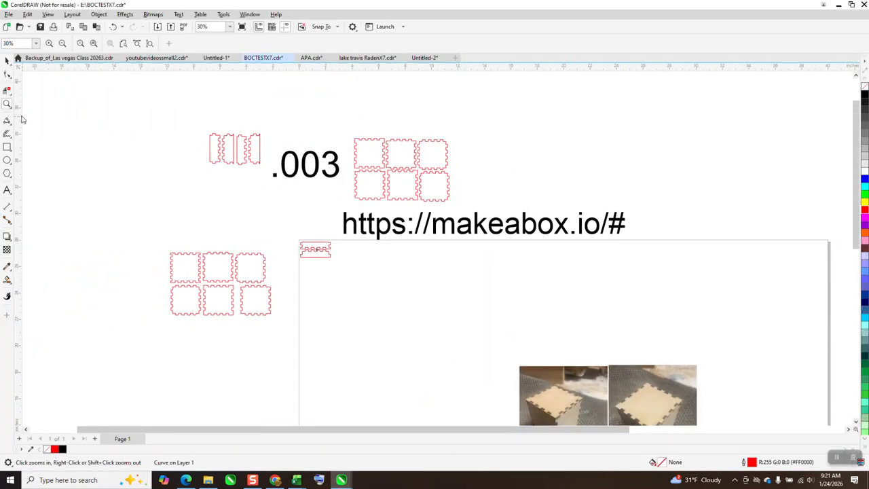
left_click_drag(221, 244, 290, 296)
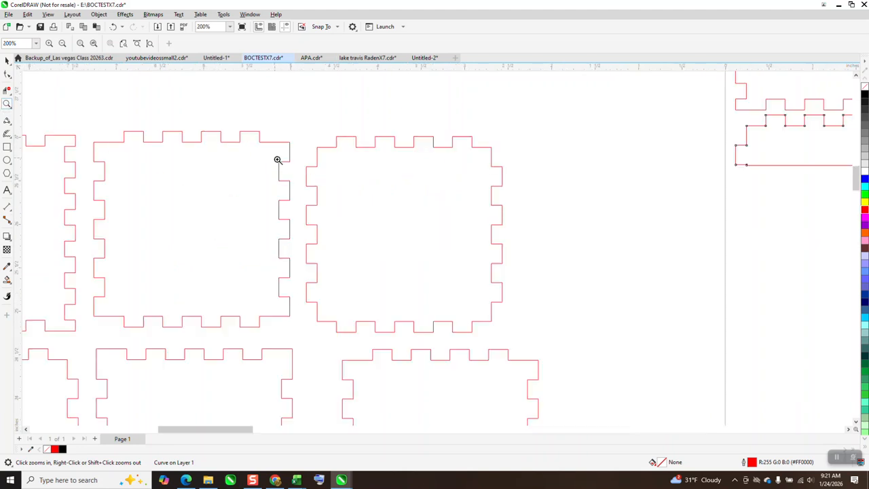
left_click_drag(273, 156, 373, 224)
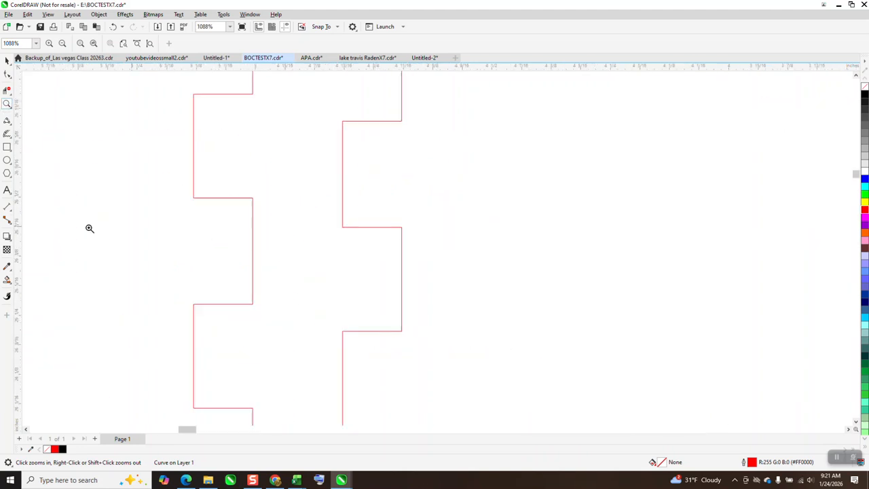
left_click(10, 213)
left_click(61, 203)
left_click_drag(253, 95, 252, 197)
left_click(262, 198)
scroll(261, 204, "down", 4)
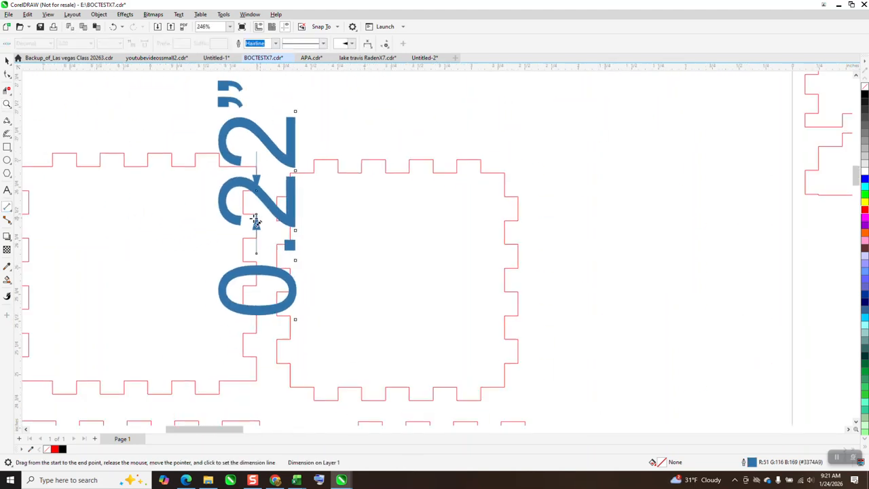
Step: Delete the notch's dimension from the middle upper-row panel
left_click(6, 60)
left_click(7, 204)
left_click(7, 60)
key("Delete")
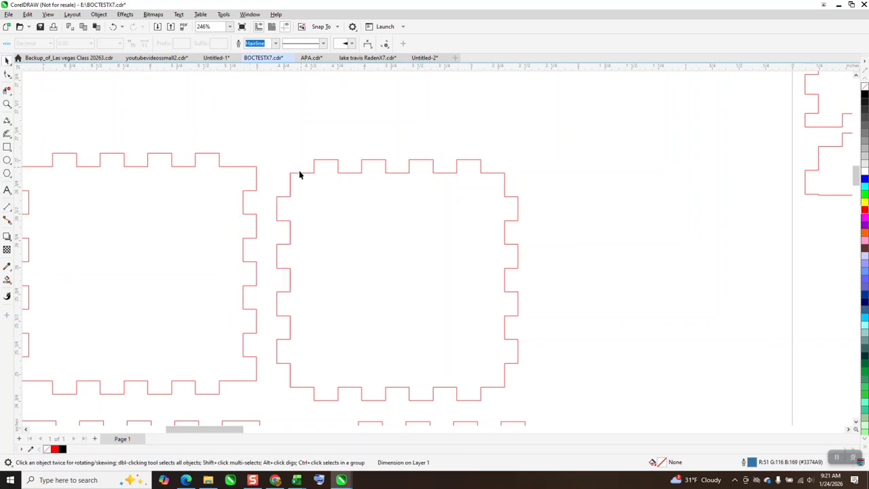
scroll(302, 194, "down", 5)
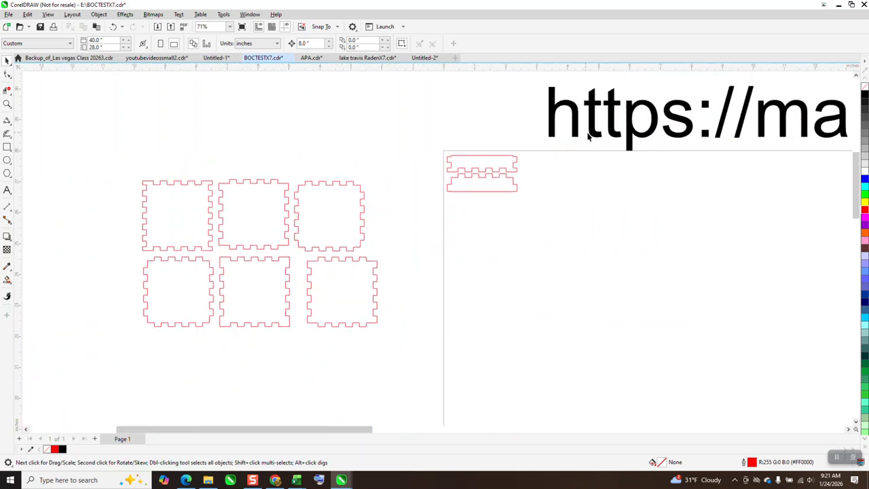
scroll(468, 158, "down", 3)
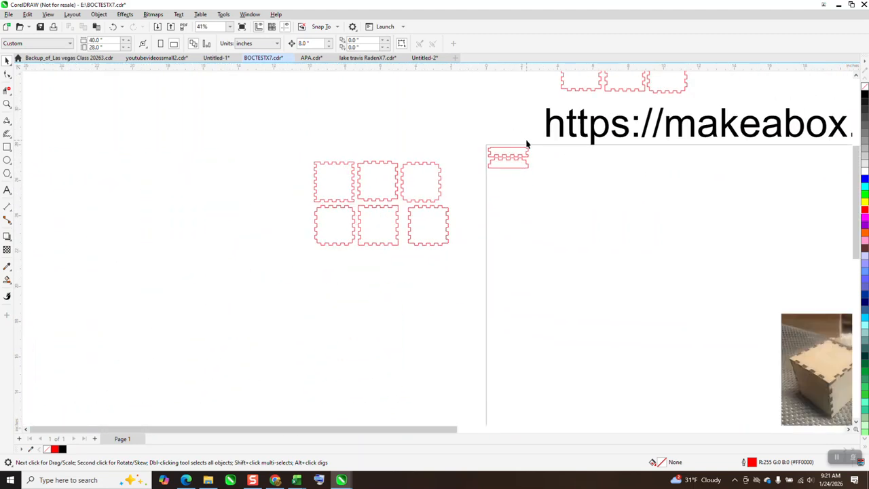